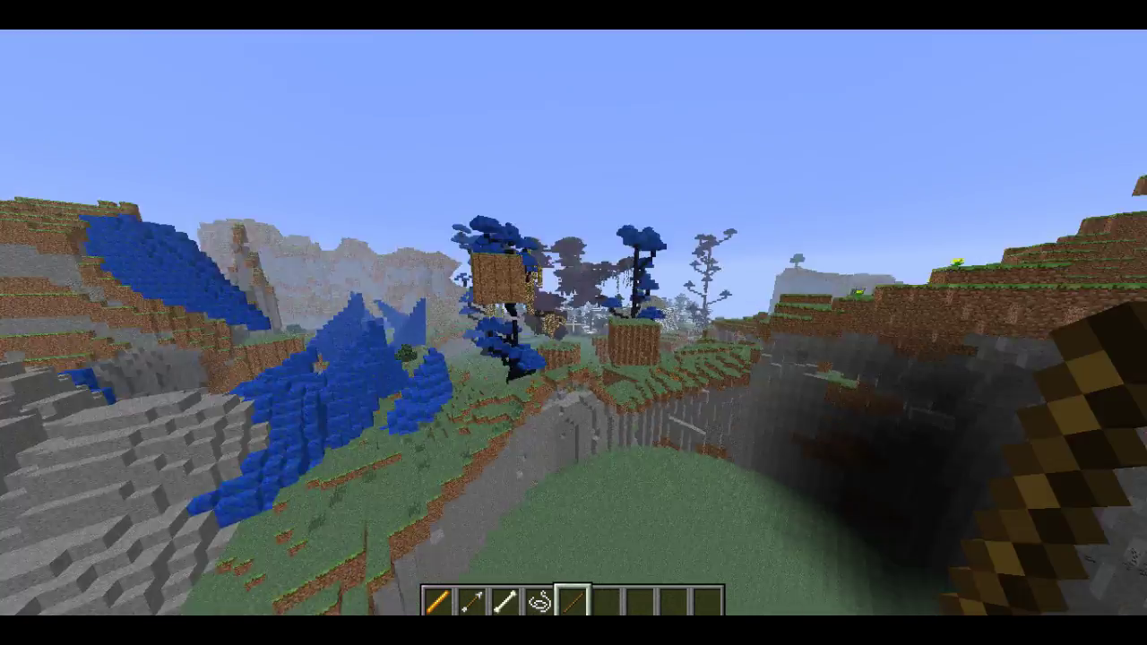
{"action": "scroll", "coordinate": [574, 323], "scroll_direction": "up", "scroll_amount": 1}
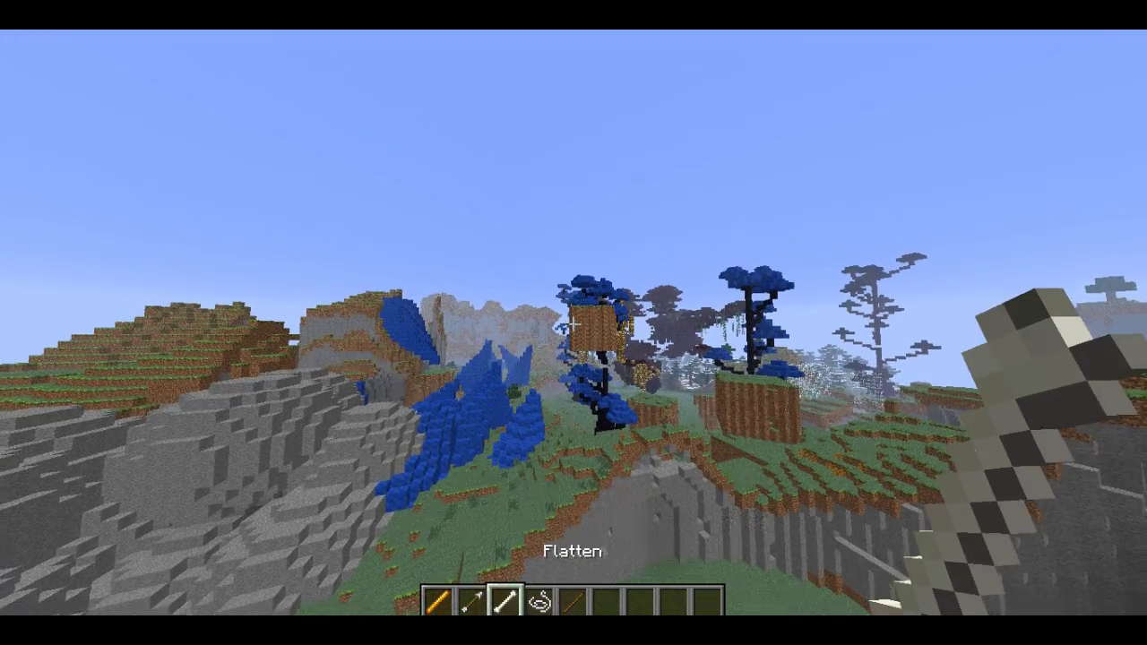
{"action": "scroll", "coordinate": [573, 323], "scroll_direction": "down", "scroll_amount": 1}
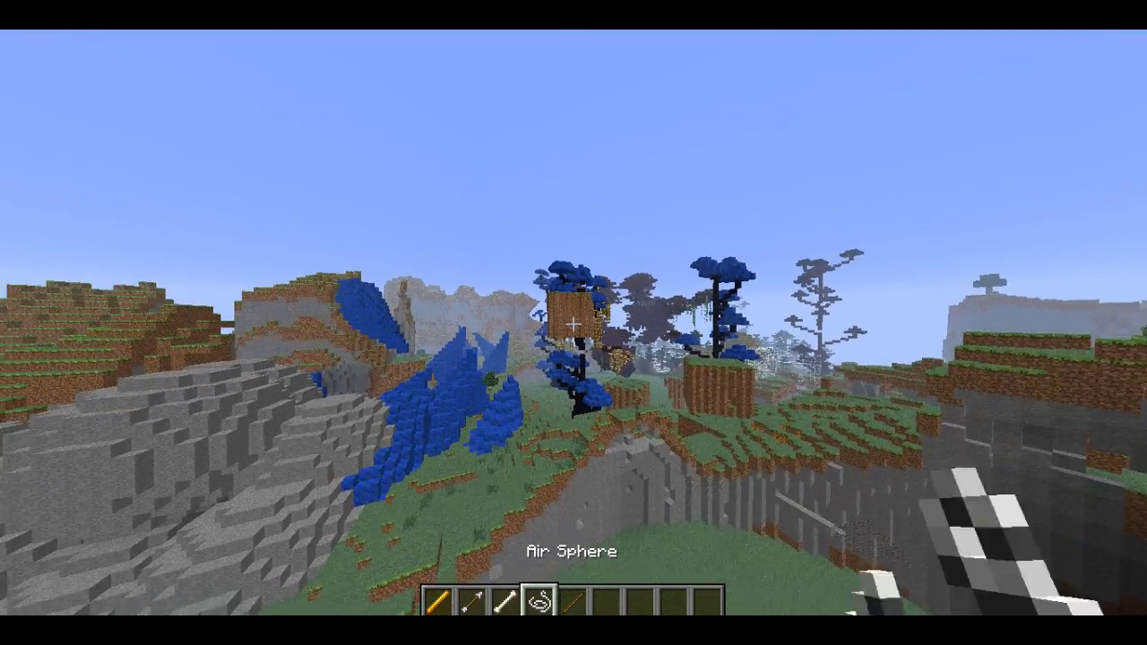
{"action": "scroll", "coordinate": [574, 322], "scroll_direction": "down", "scroll_amount": 1}
{"action": "scroll", "coordinate": [573, 323], "scroll_direction": "up", "scroll_amount": 2}
{"action": "scroll", "coordinate": [574, 323], "scroll_direction": "up", "scroll_amount": 2}
{"action": "scroll", "coordinate": [574, 323], "scroll_direction": "down", "scroll_amount": 4}
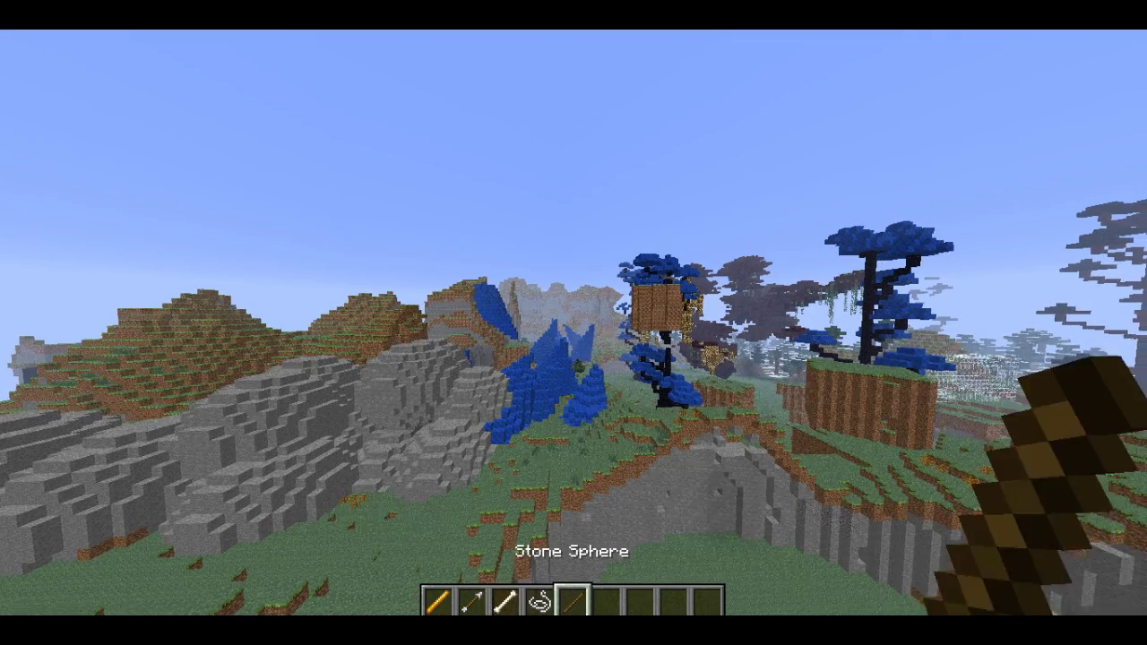
{"action": "scroll", "coordinate": [573, 323], "scroll_direction": "up", "scroll_amount": 1}
{"action": "scroll", "coordinate": [574, 322], "scroll_direction": "up", "scroll_amount": 1}
{"action": "scroll", "coordinate": [574, 323], "scroll_direction": "down", "scroll_amount": 1}
Add a Brick to the last hotbar slot, equip it, and bind a sphere brush using block 22 to it
{"action": "key", "text": "e"}
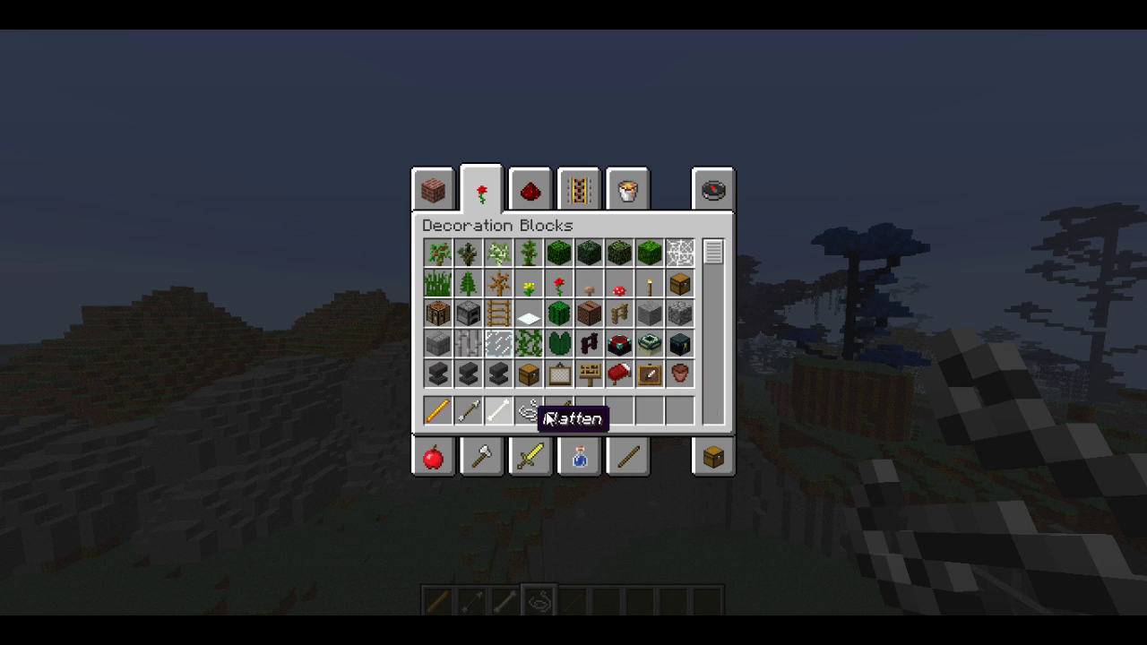
{"action": "left_click", "coordinate": [631, 464]}
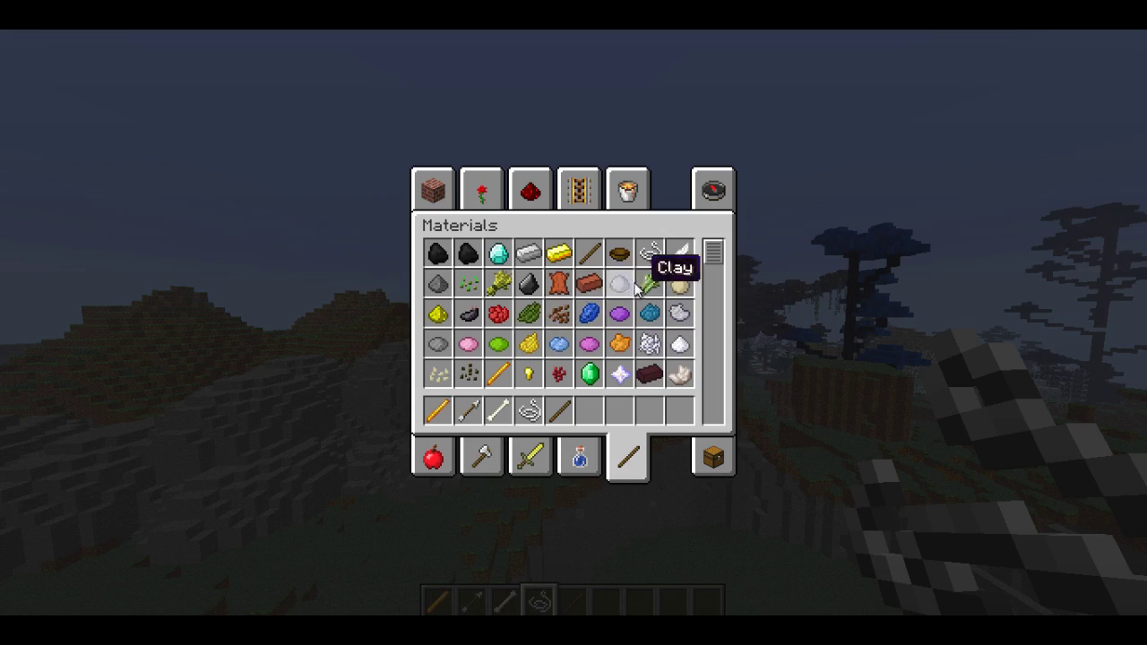
{"action": "left_click", "coordinate": [589, 283]}
{"action": "left_click", "coordinate": [679, 410]}
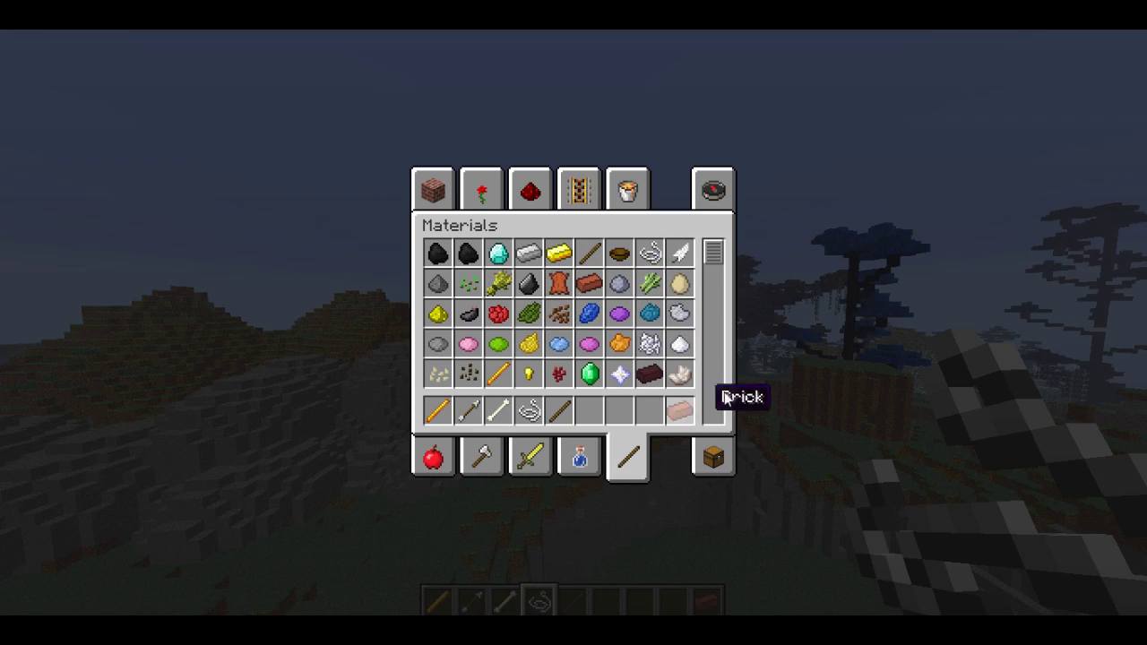
{"action": "key", "text": "e"}
{"action": "scroll", "coordinate": [574, 322], "scroll_direction": "down", "scroll_amount": 5}
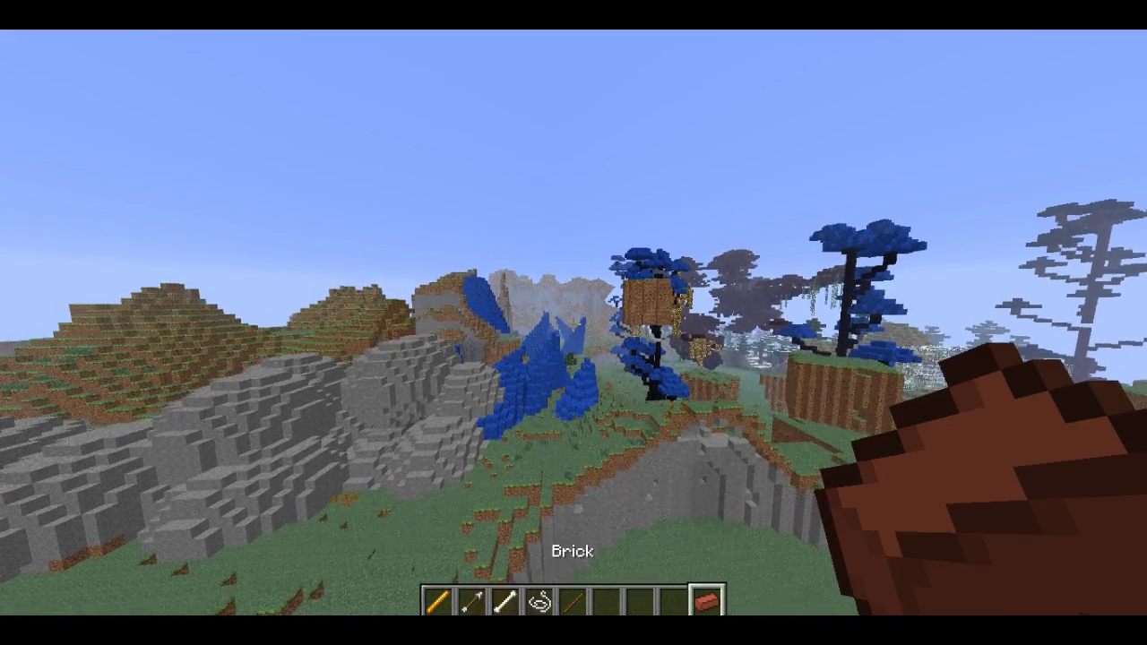
{"action": "key", "text": "t"}
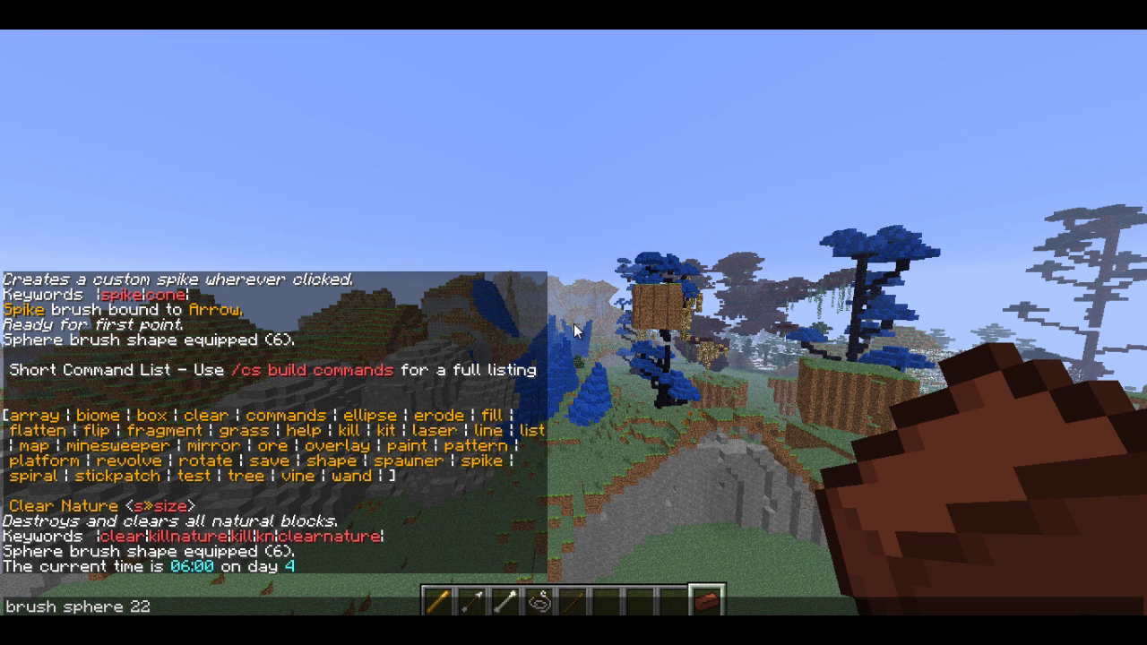
{"action": "key", "text": "Return"}
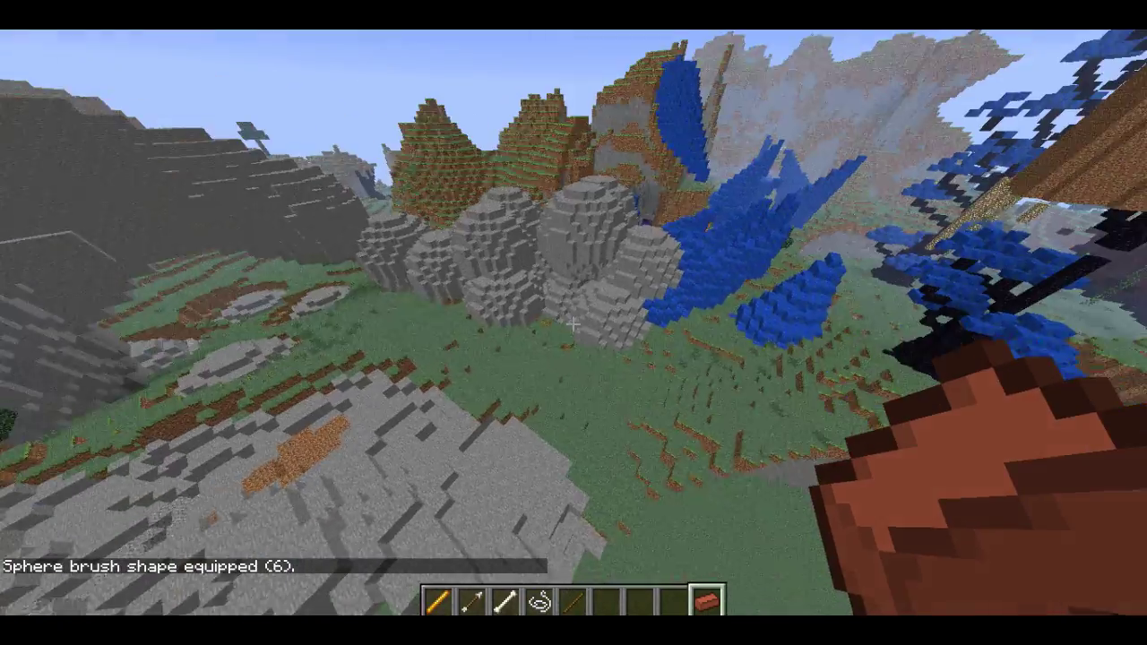
Paint a cluster of blue block spheres over the grass in front of the grey stone mounds
{"action": "left_click", "coordinate": [574, 325]}
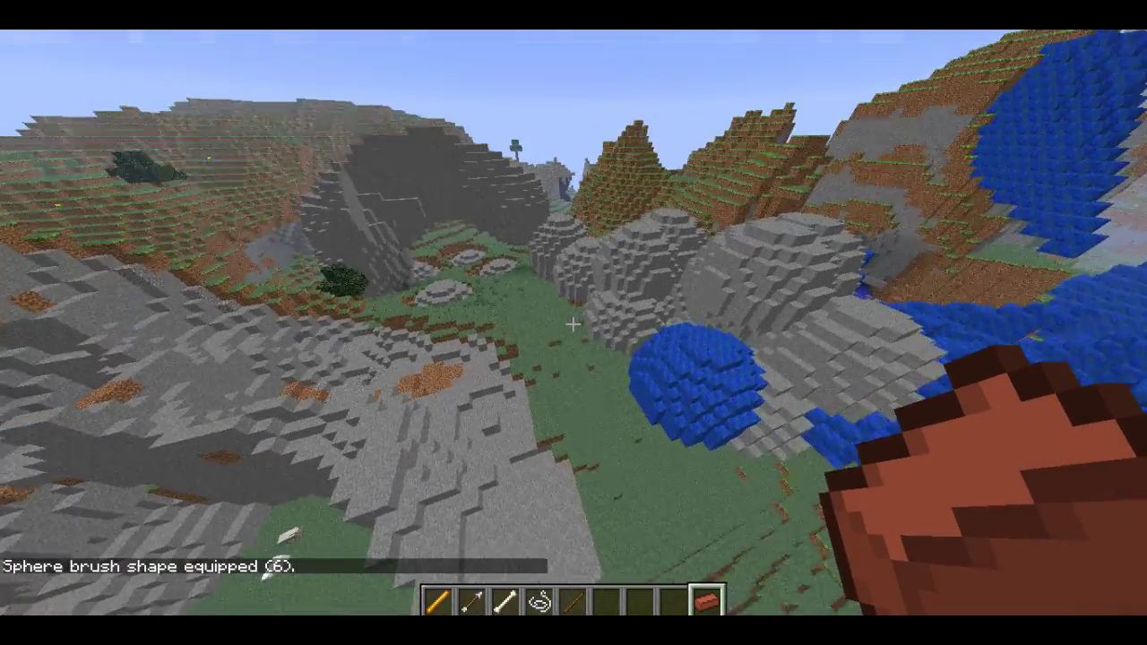
{"action": "right_click", "coordinate": [573, 324]}
{"action": "right_click", "coordinate": [574, 324]}
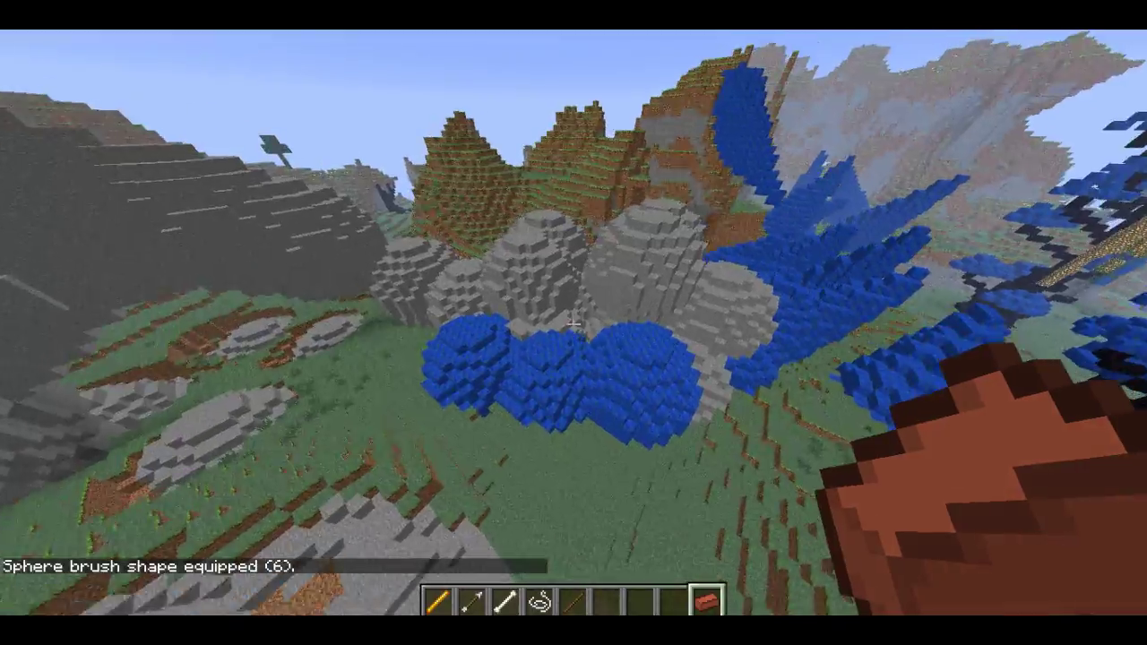
{"action": "left_click", "coordinate": [574, 324]}
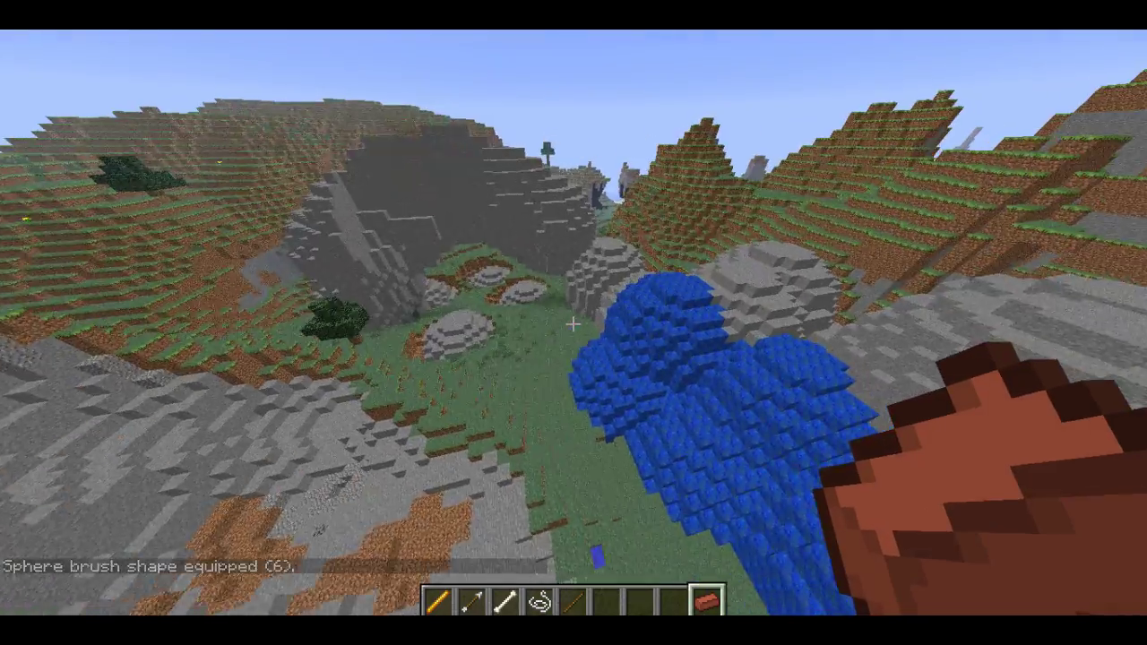
{"action": "right_click", "coordinate": [574, 324]}
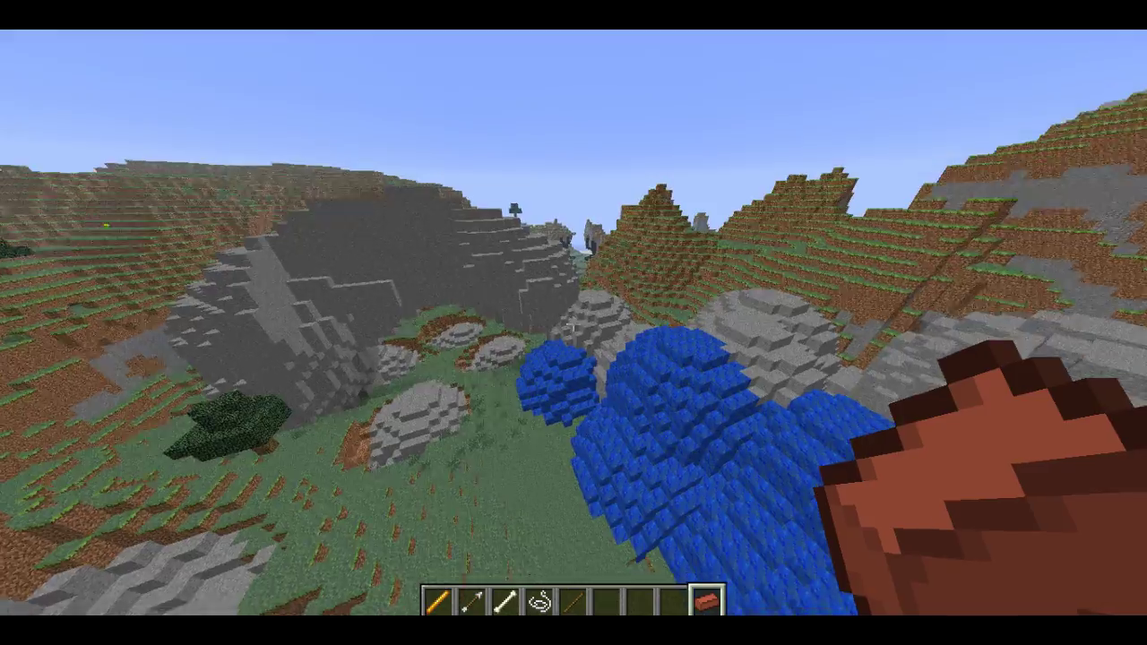
{"action": "left_click", "coordinate": [574, 324]}
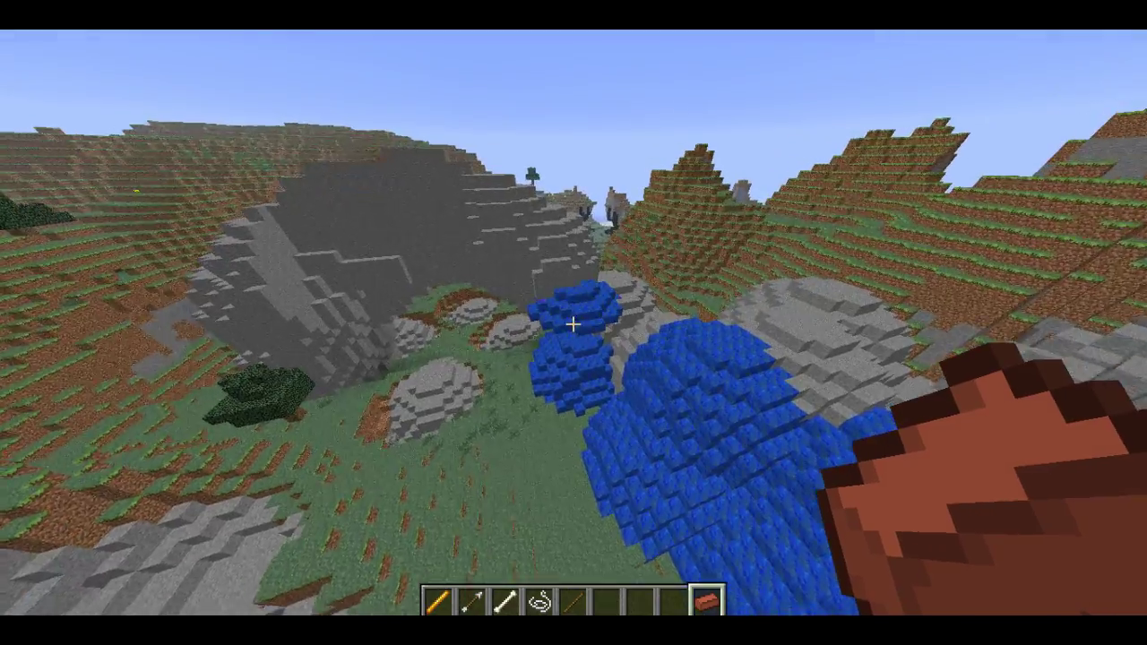
Build the blue spheres up into a tall column and cap it with Stone Sphere brush strokes
{"action": "right_click", "coordinate": [574, 325]}
{"action": "right_click", "coordinate": [574, 324]}
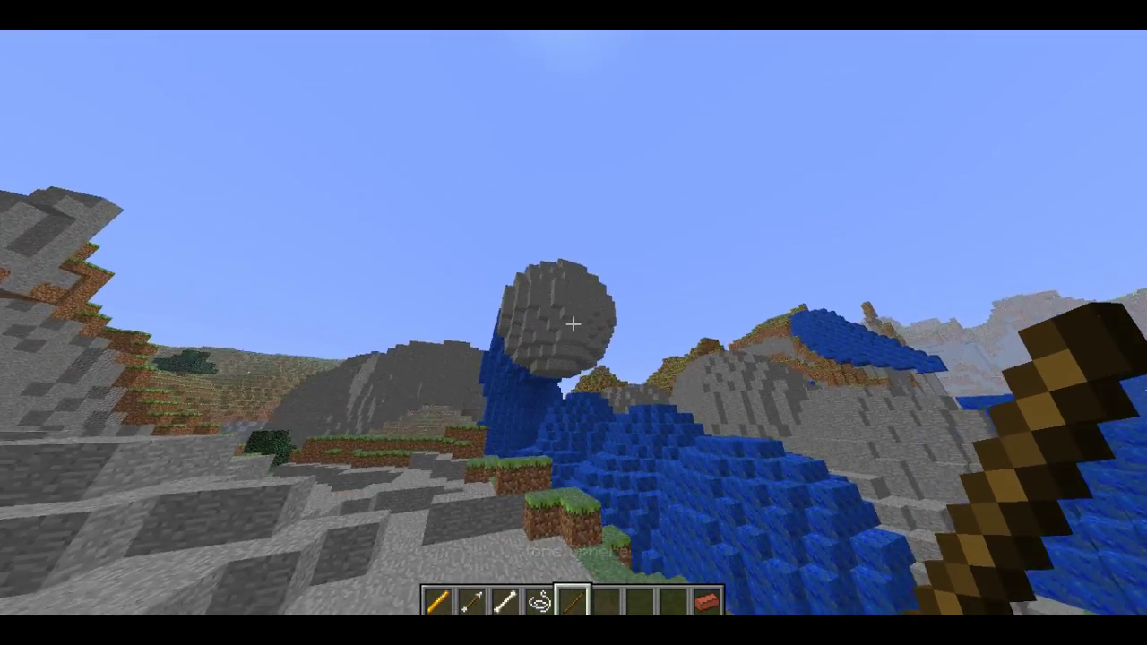
{"action": "left_click", "coordinate": [573, 325]}
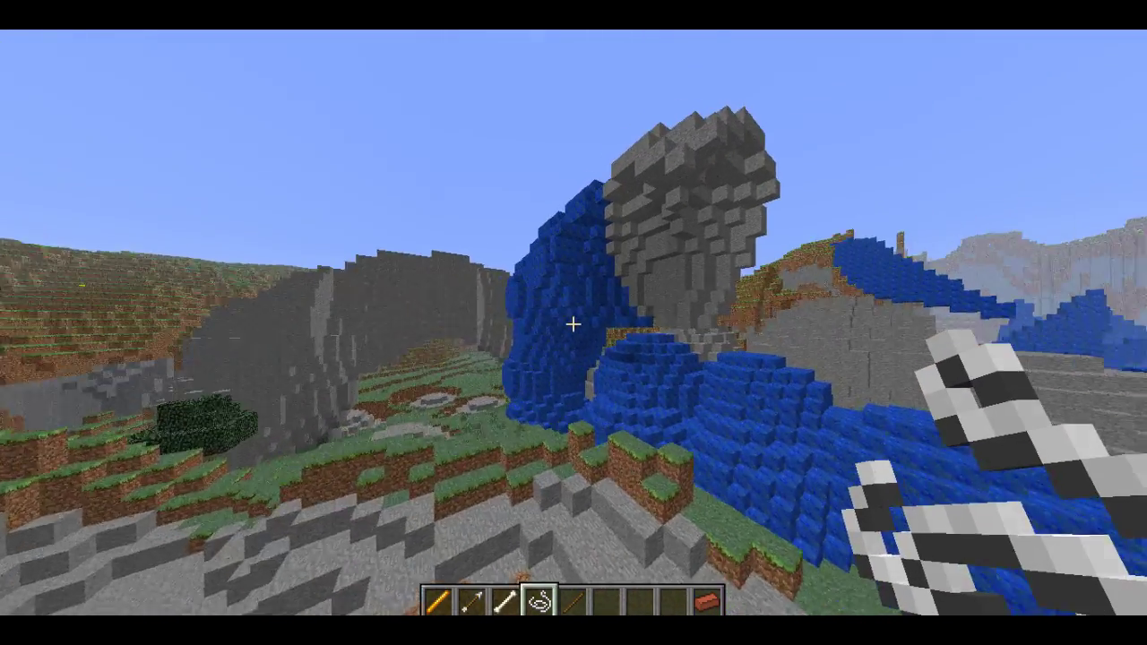
Carve the blue column and its stone cap into an overhang with the Air Sphere brush
{"action": "right_click", "coordinate": [574, 325]}
{"action": "key", "text": "w"}
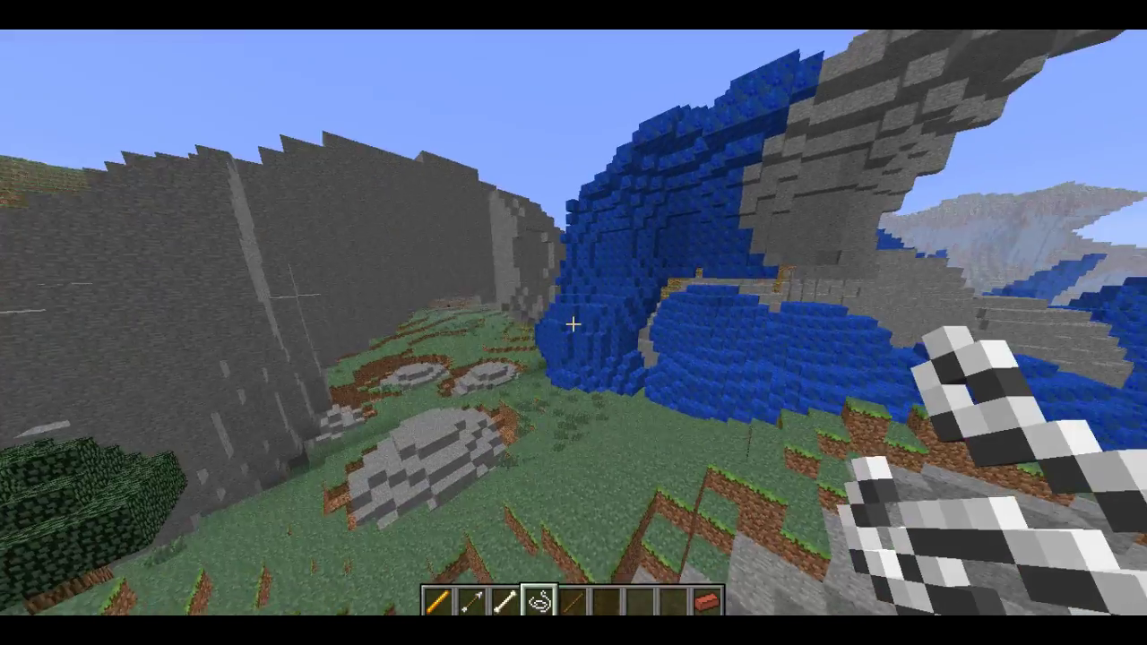
{"action": "key", "text": "s"}
{"action": "right_click", "coordinate": [574, 324]}
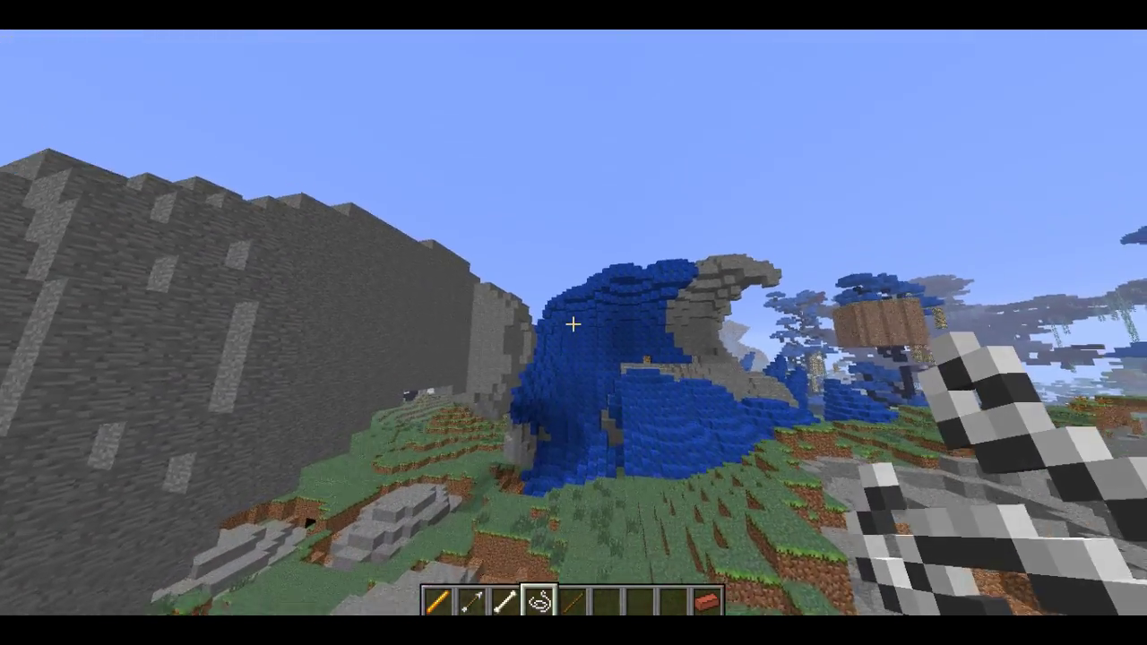
{"action": "key", "text": "w"}
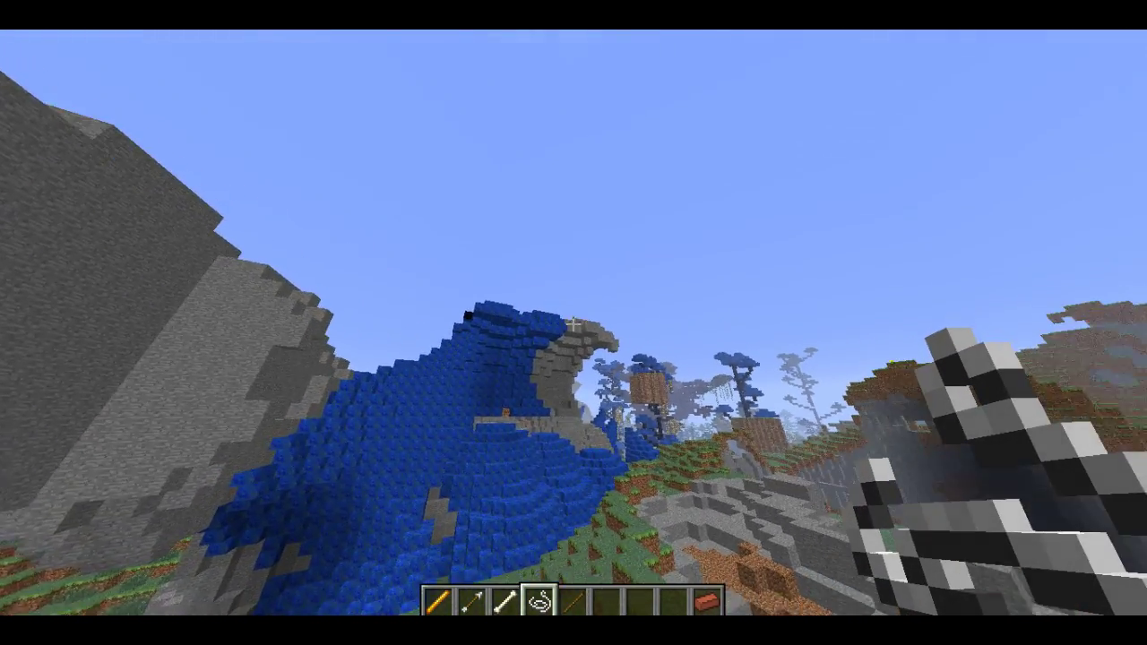
{"action": "key", "text": "w"}
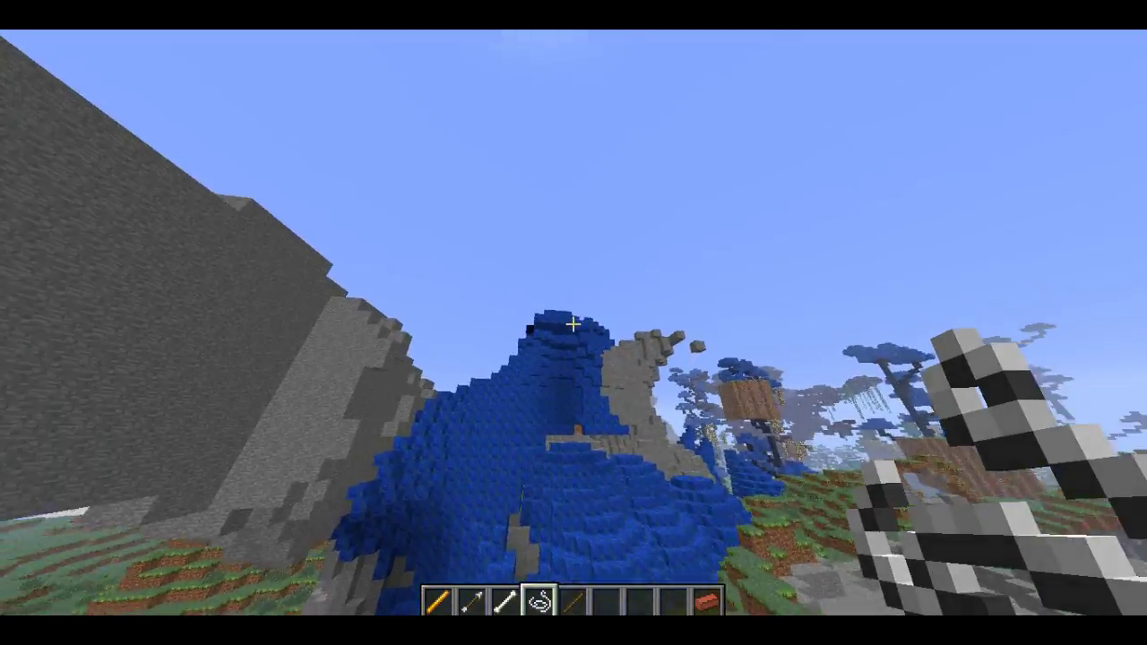
{"action": "key", "text": "w"}
{"action": "key", "text": "space"}
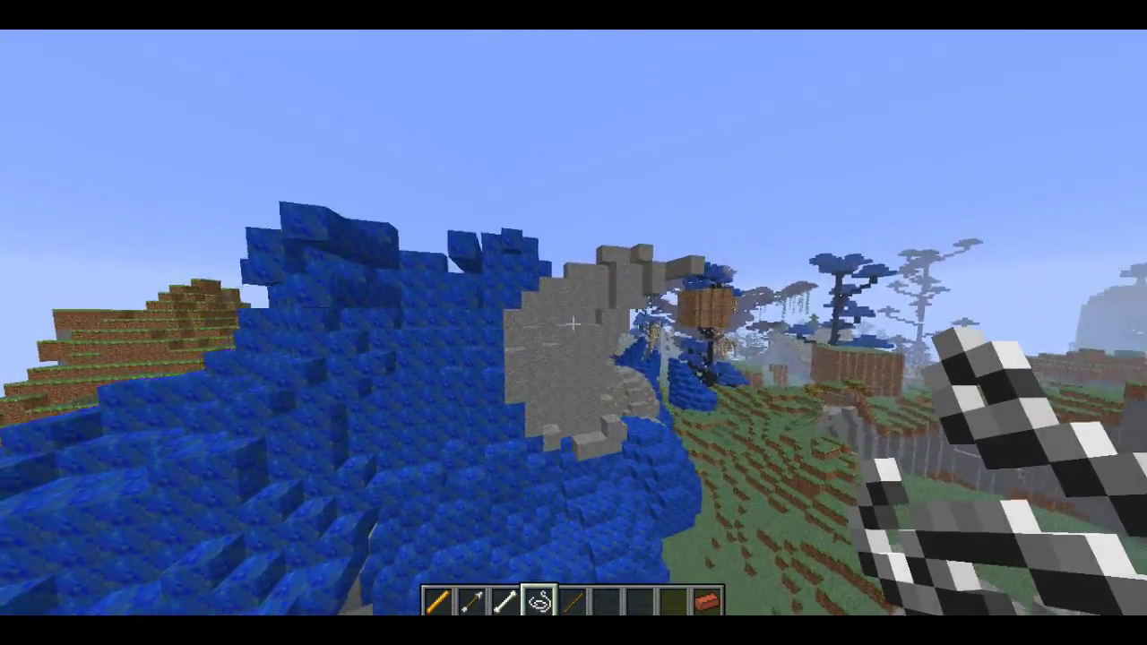
Cut away more of the overhang's stone top and the grey cliff beside it with the Air Sphere brush
{"action": "key", "text": "w"}
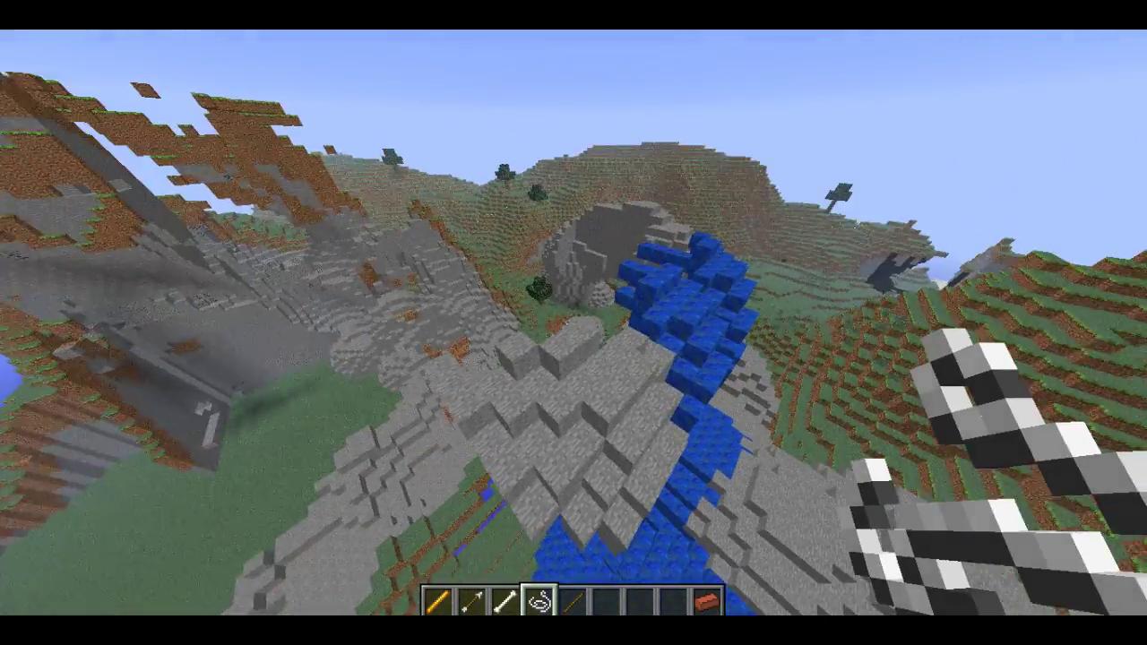
{"action": "key", "text": "a"}
{"action": "right_click", "coordinate": [574, 323]}
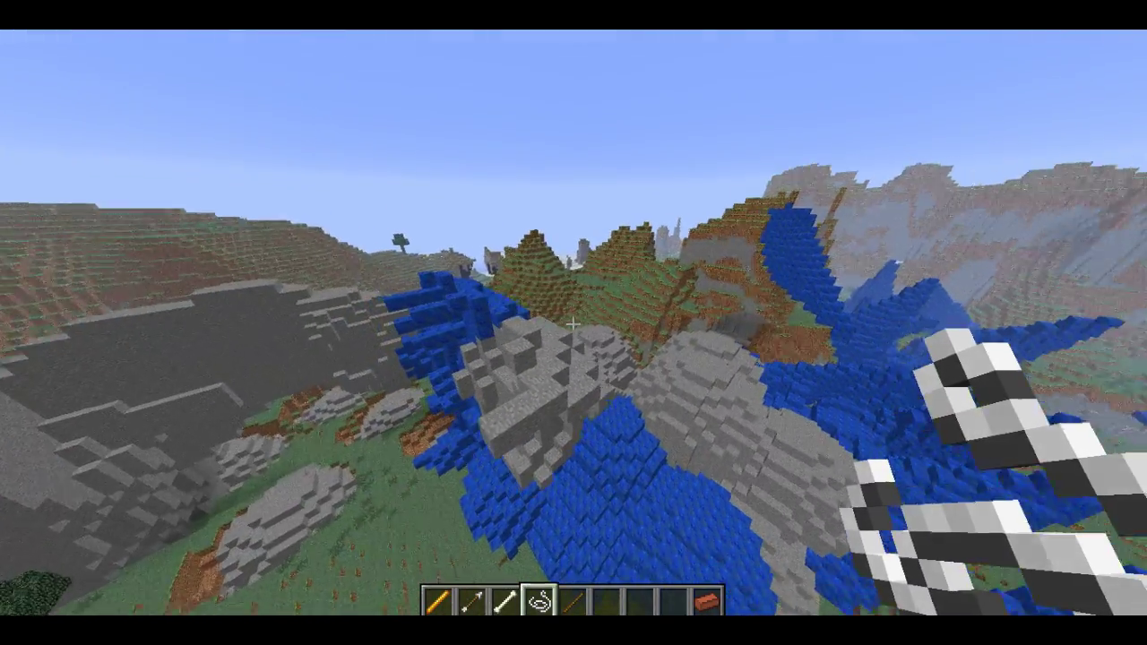
{"action": "key", "text": "w"}
{"action": "right_click", "coordinate": [574, 323]}
{"action": "right_click", "coordinate": [574, 322]}
{"action": "right_click", "coordinate": [574, 323]}
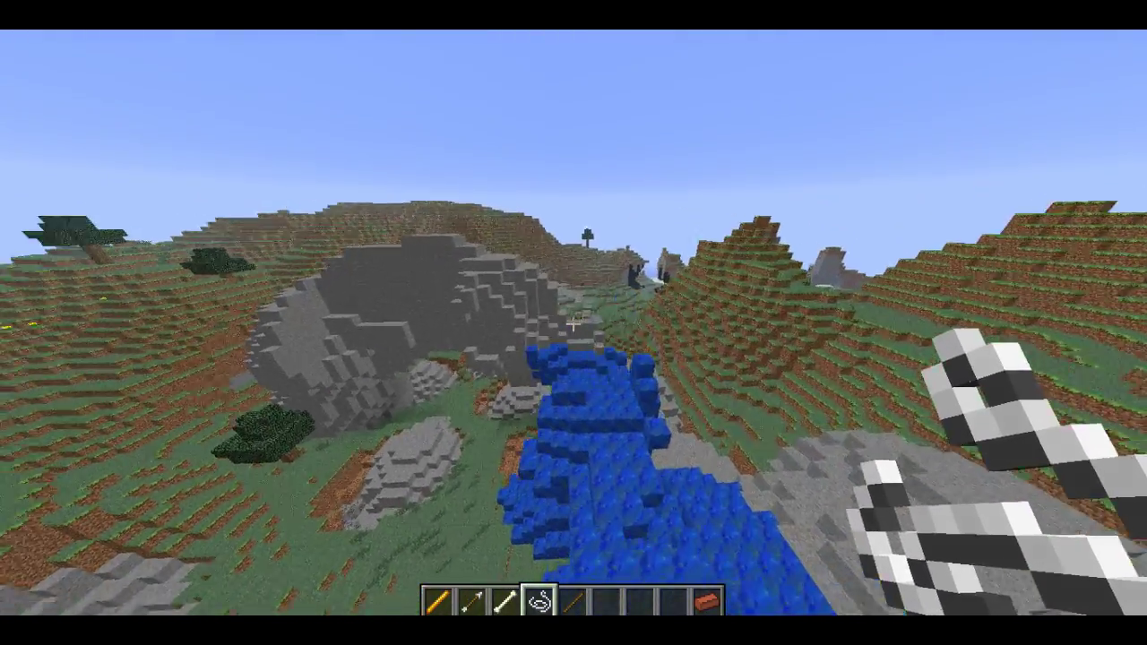
{"action": "key", "text": "w"}
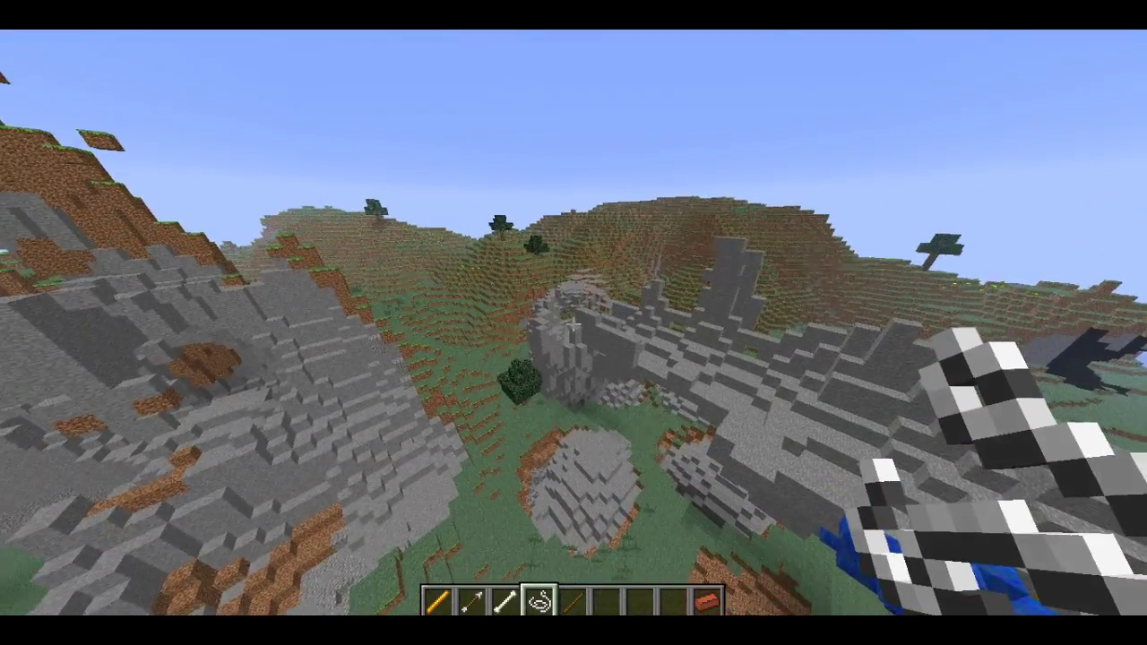
{"action": "key", "text": "w"}
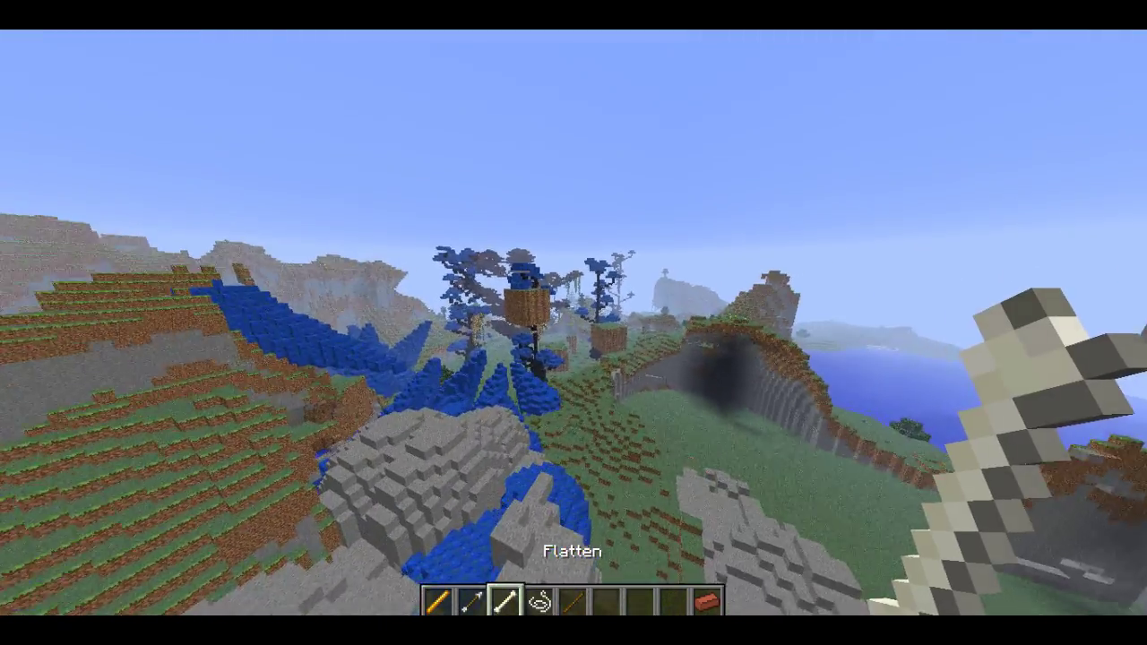
{"action": "key", "text": "w"}
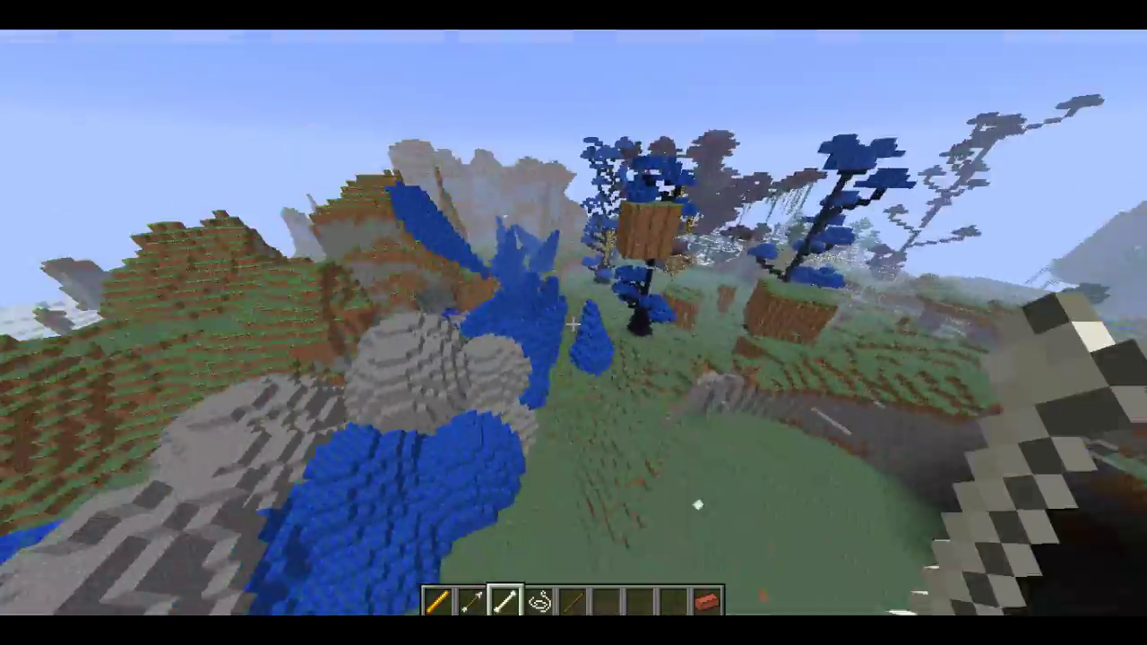
{"action": "key", "text": "space"}
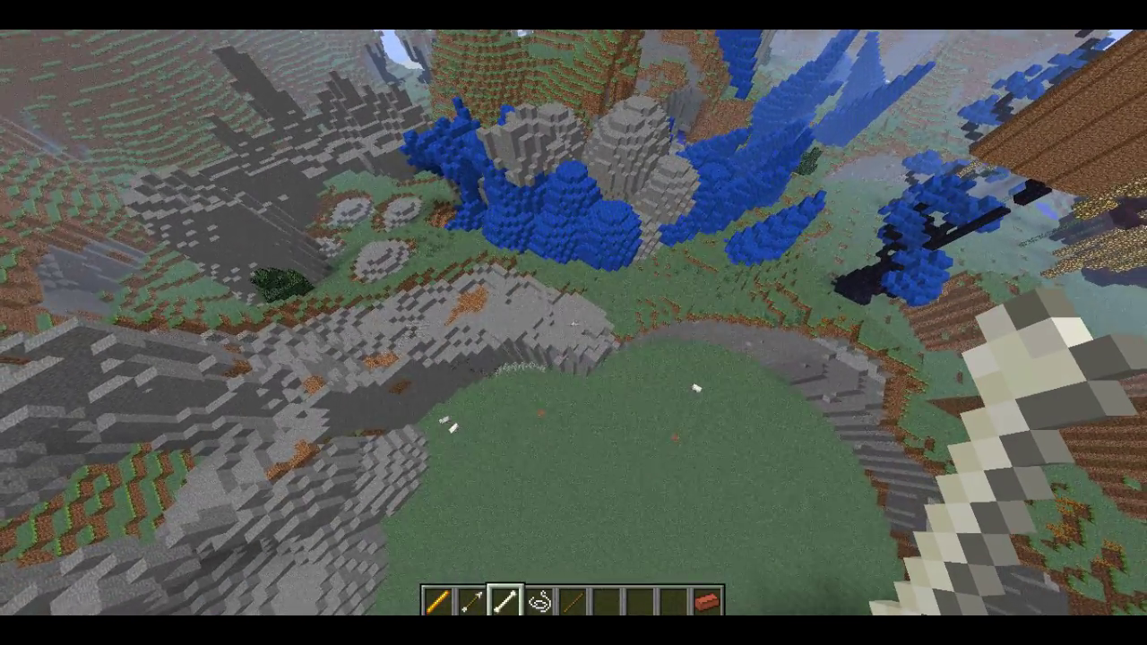
{"action": "key", "text": "shift"}
{"action": "key", "text": "shift"}
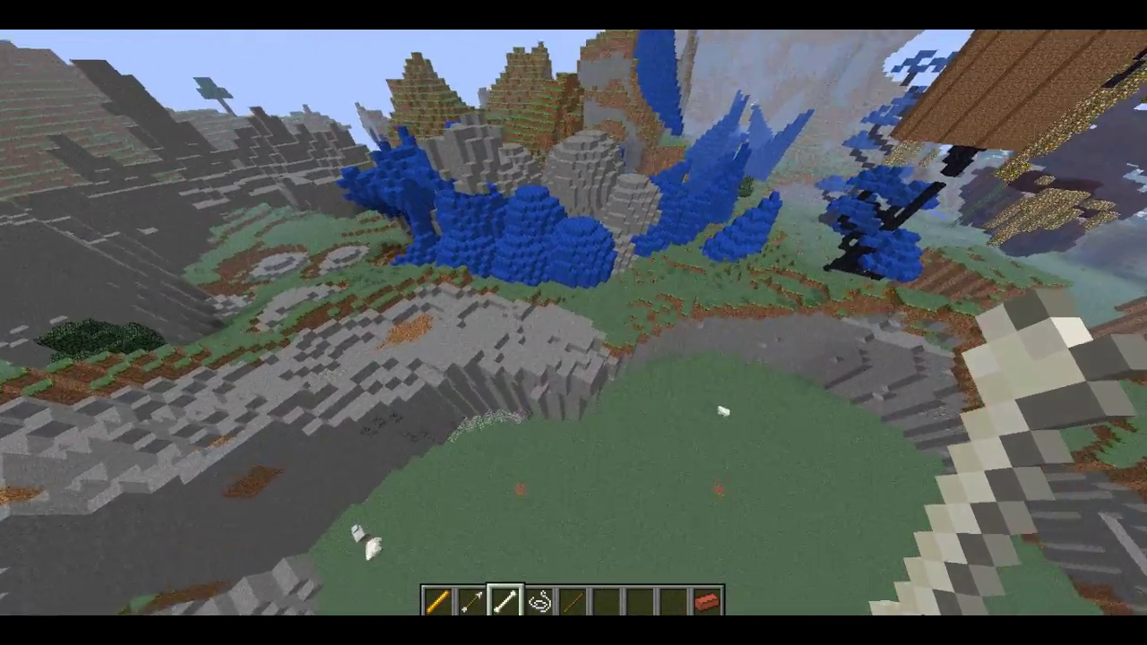
{"action": "scroll", "coordinate": [573, 323], "scroll_direction": "down", "scroll_amount": 1}
{"action": "scroll", "coordinate": [573, 323], "scroll_direction": "up", "scroll_amount": 1}
{"action": "scroll", "coordinate": [574, 323], "scroll_direction": "down", "scroll_amount": 1}
{"action": "scroll", "coordinate": [574, 323], "scroll_direction": "up", "scroll_amount": 2}
{"action": "key", "text": "w"}
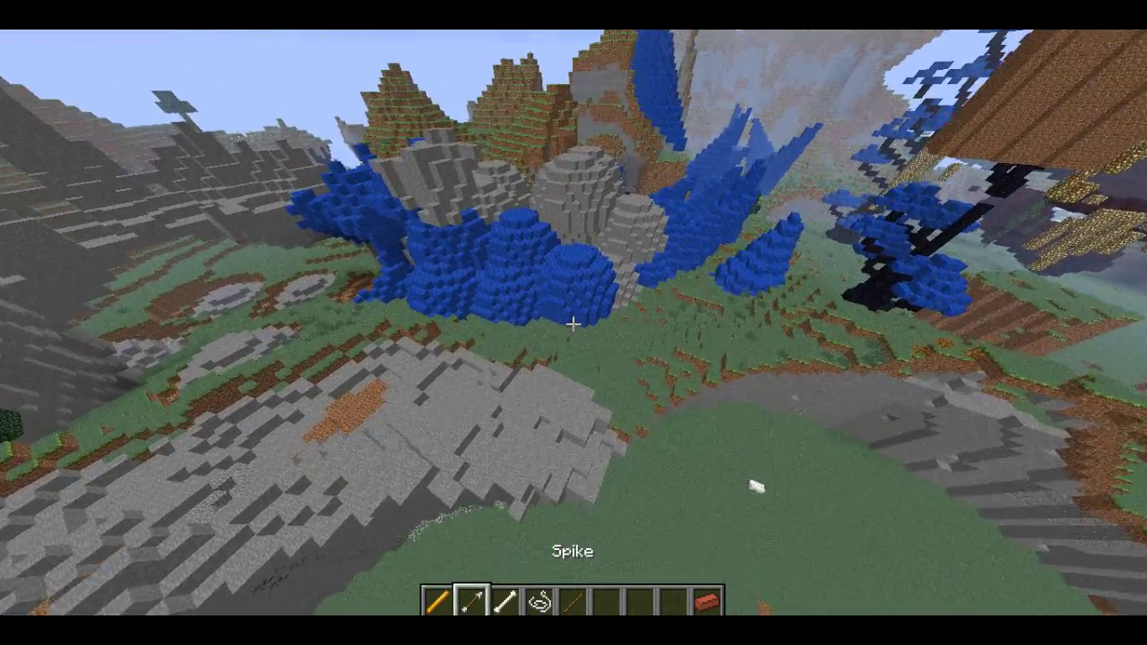
{"action": "scroll", "coordinate": [573, 324], "scroll_direction": "up", "scroll_amount": 1}
{"action": "scroll", "coordinate": [574, 323], "scroll_direction": "down", "scroll_amount": 1}
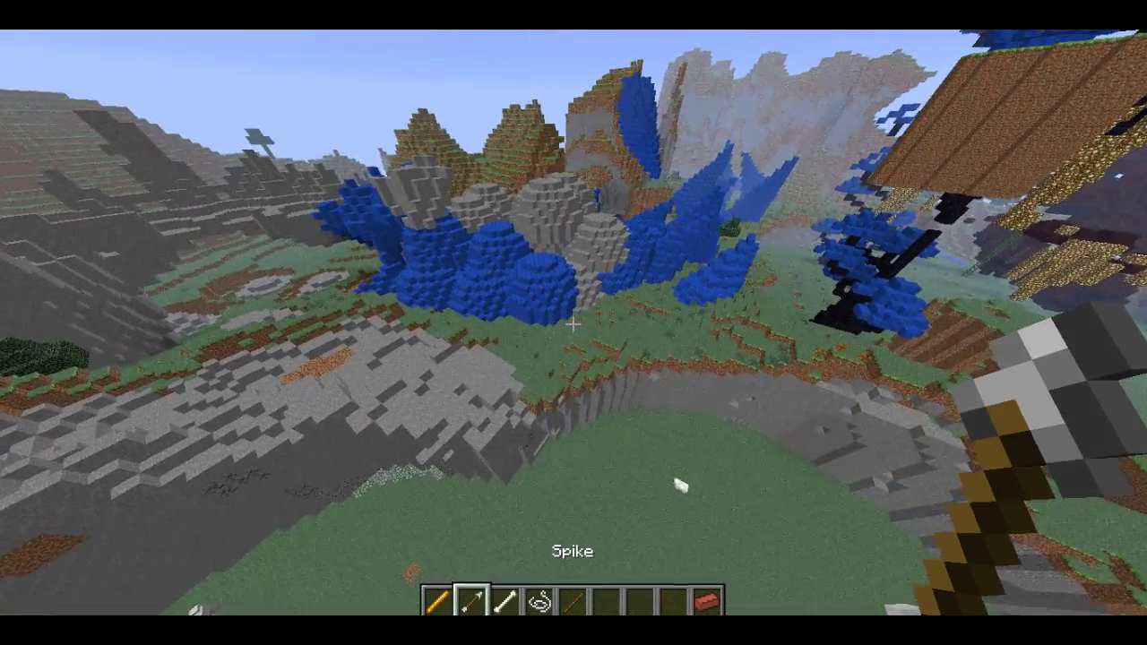
{"action": "key", "text": "w"}
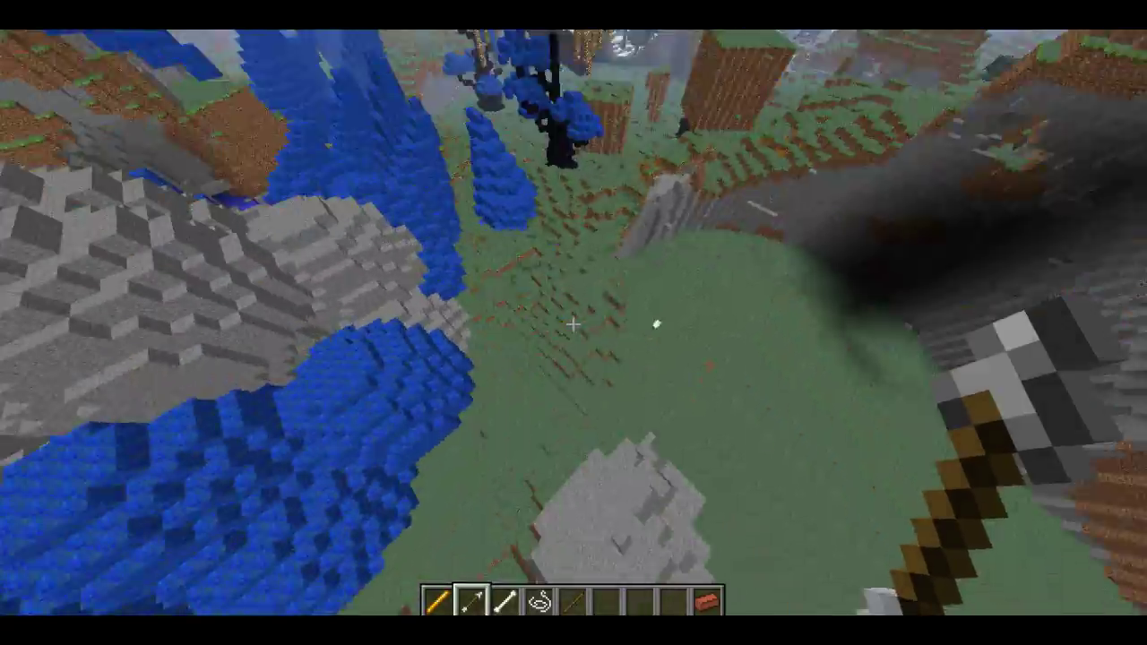
Equip the Flatten bone and show the list of build commands with /cs build list
{"action": "key", "text": "3"}
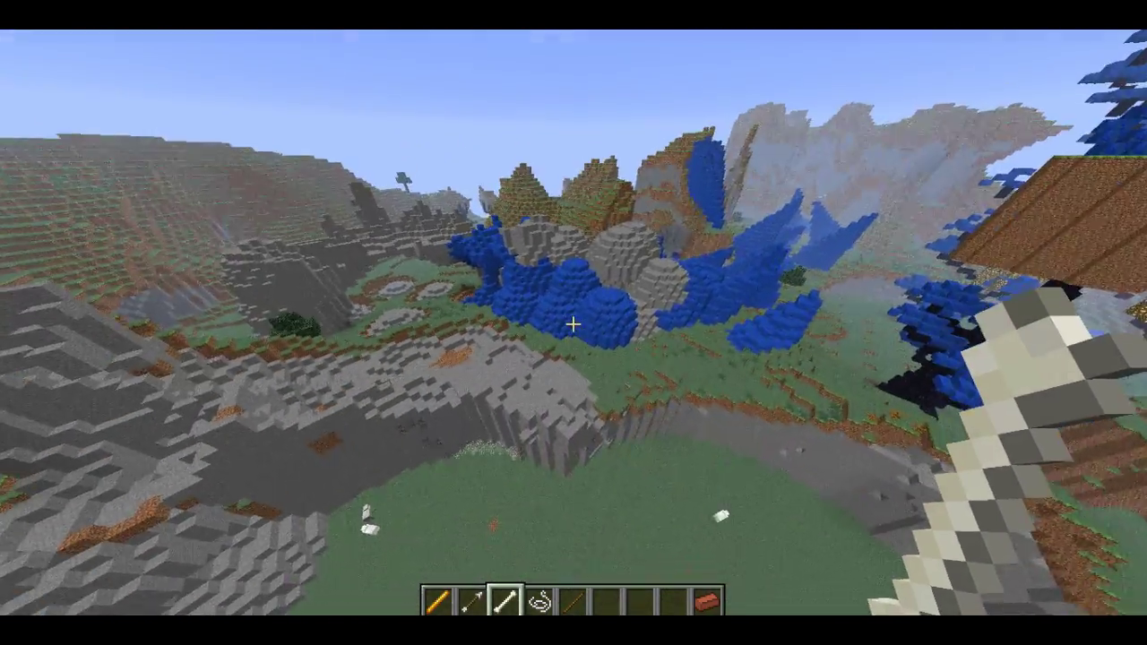
{"action": "key", "text": "t"}
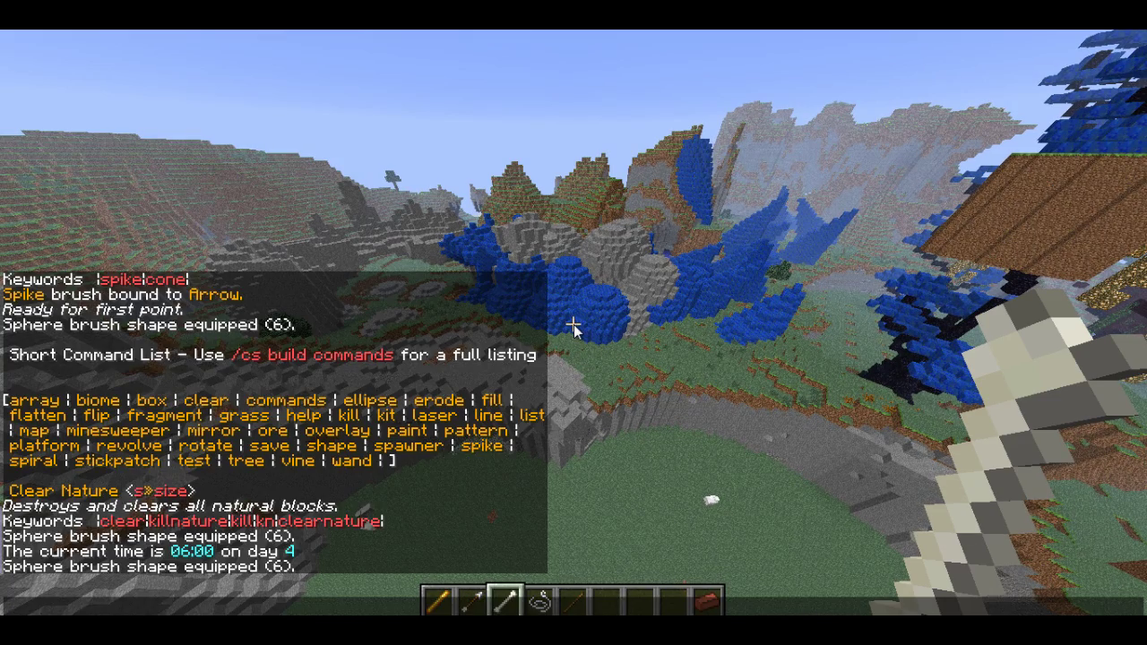
{"action": "type", "text": "/cs build list"}
{"action": "key", "text": "Return"}
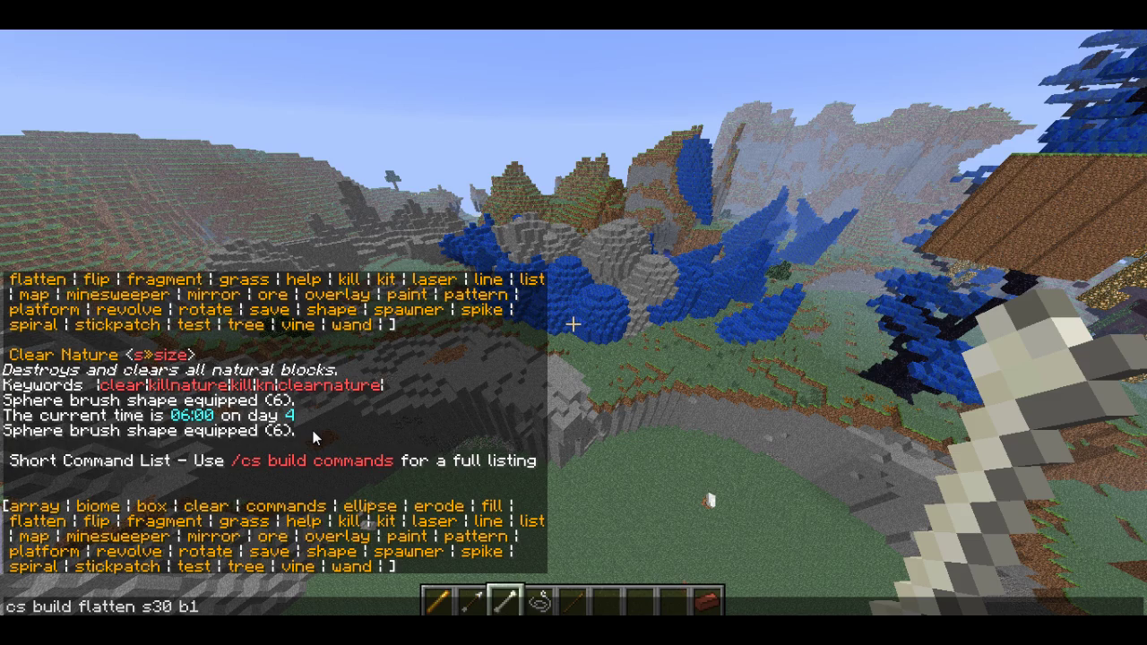
Bind the Flatten brush to the bone with cs build flatten s30 b1 and level the far end of the grassy crater into stone floor
{"action": "key", "text": "Return"}
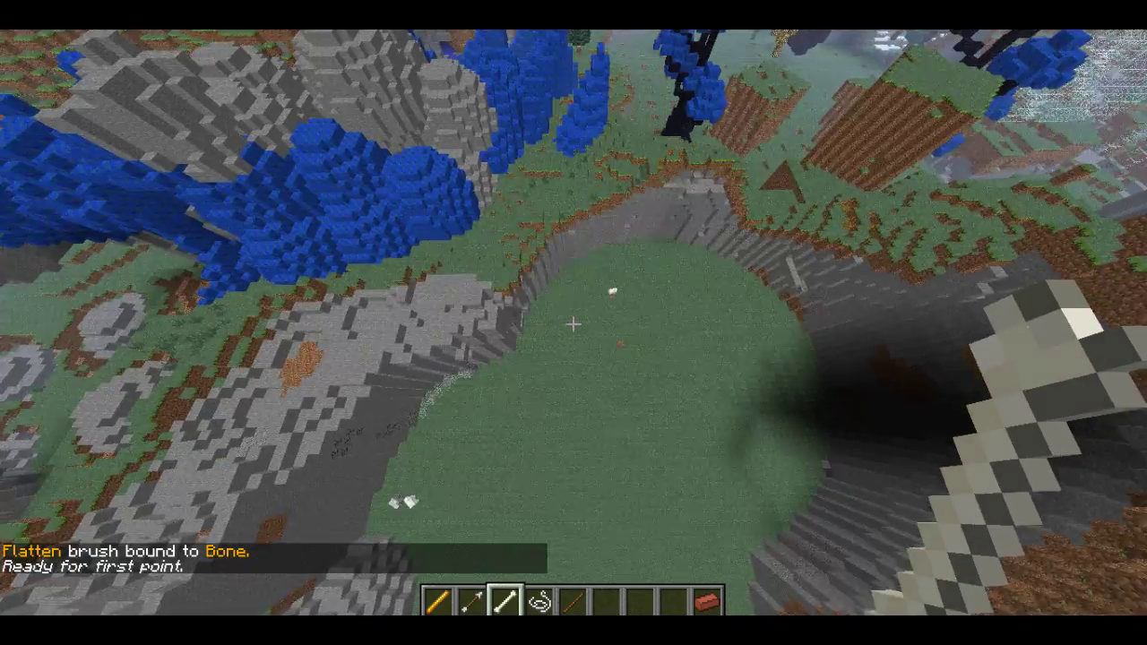
{"action": "right_click", "coordinate": [574, 324]}
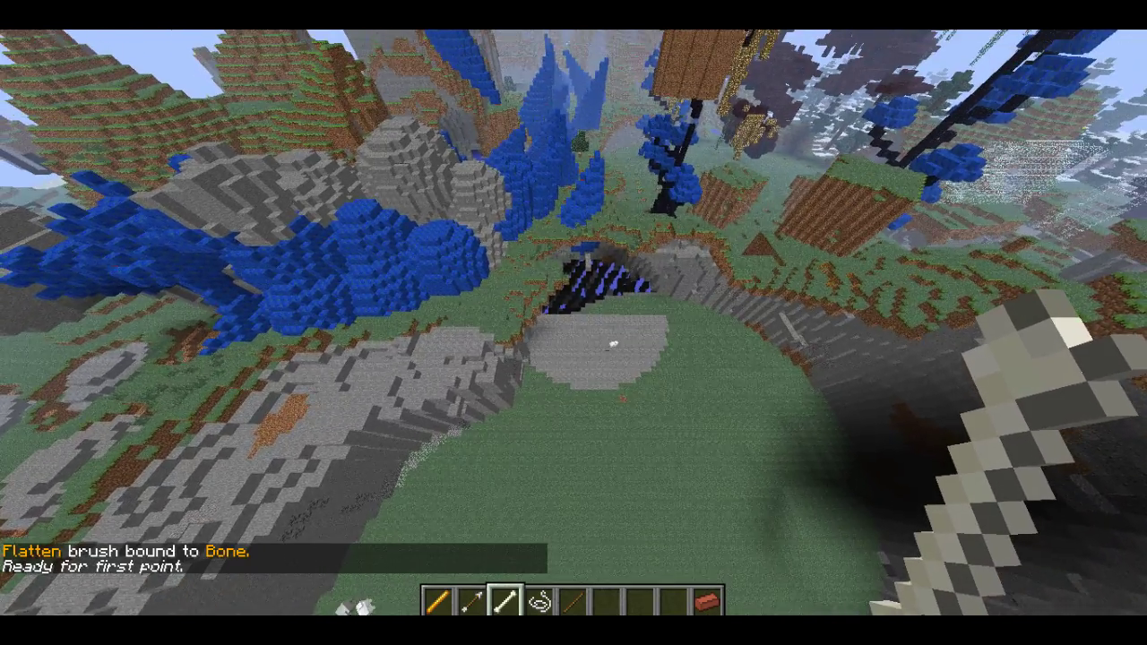
{"action": "right_click", "coordinate": [574, 323]}
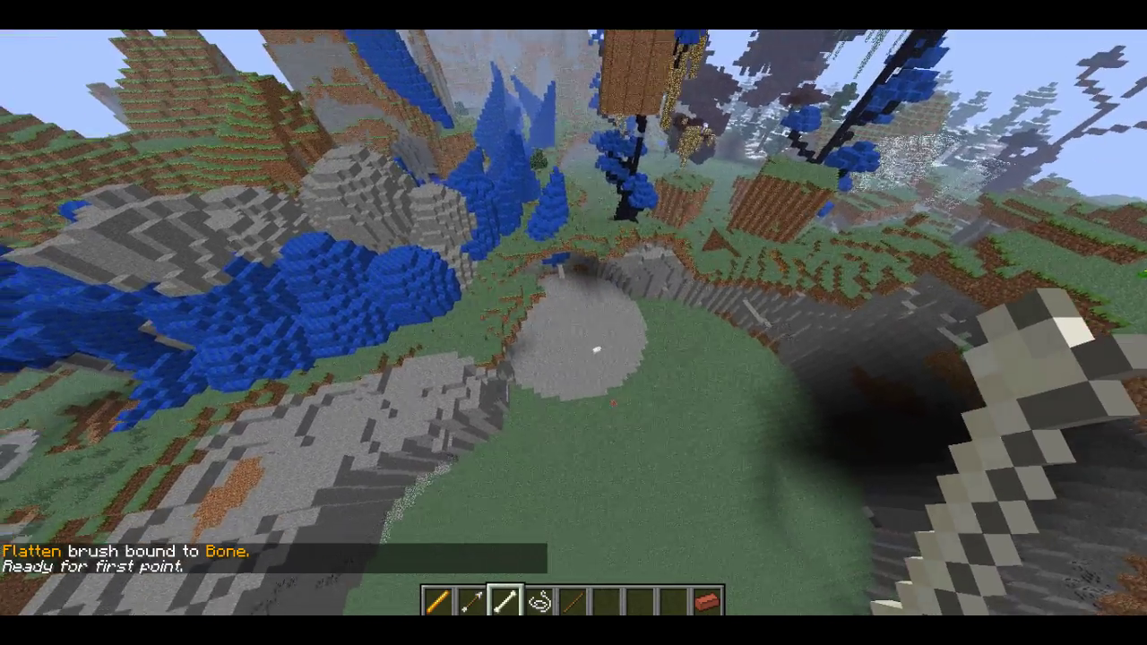
{"action": "key", "text": "w"}
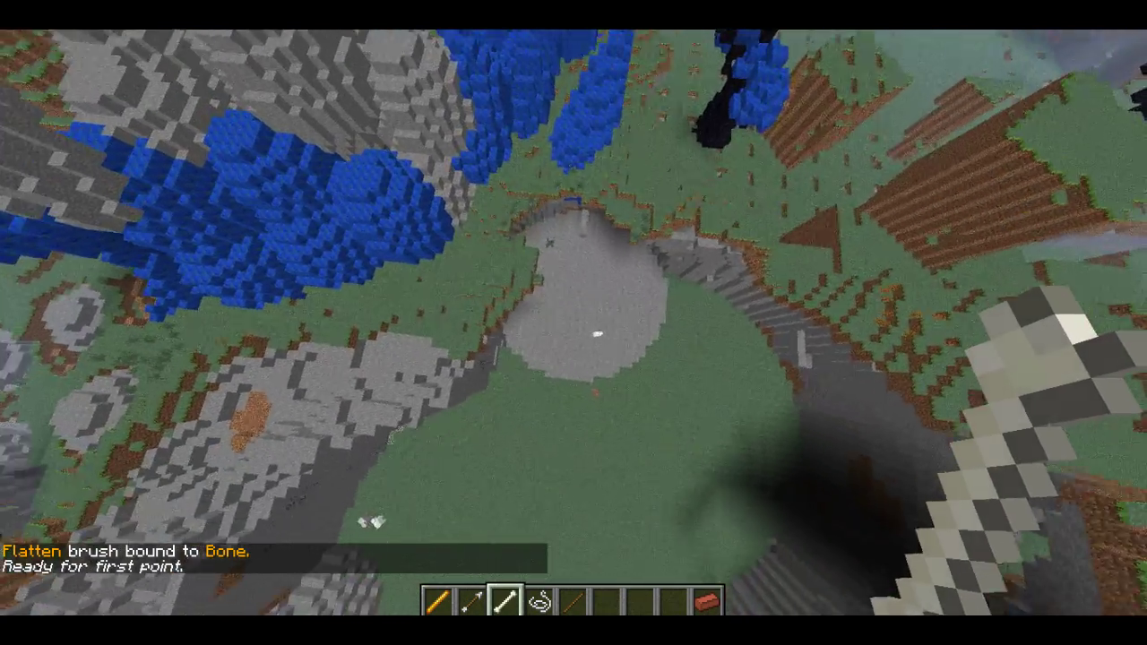
{"action": "key", "text": "shift+w"}
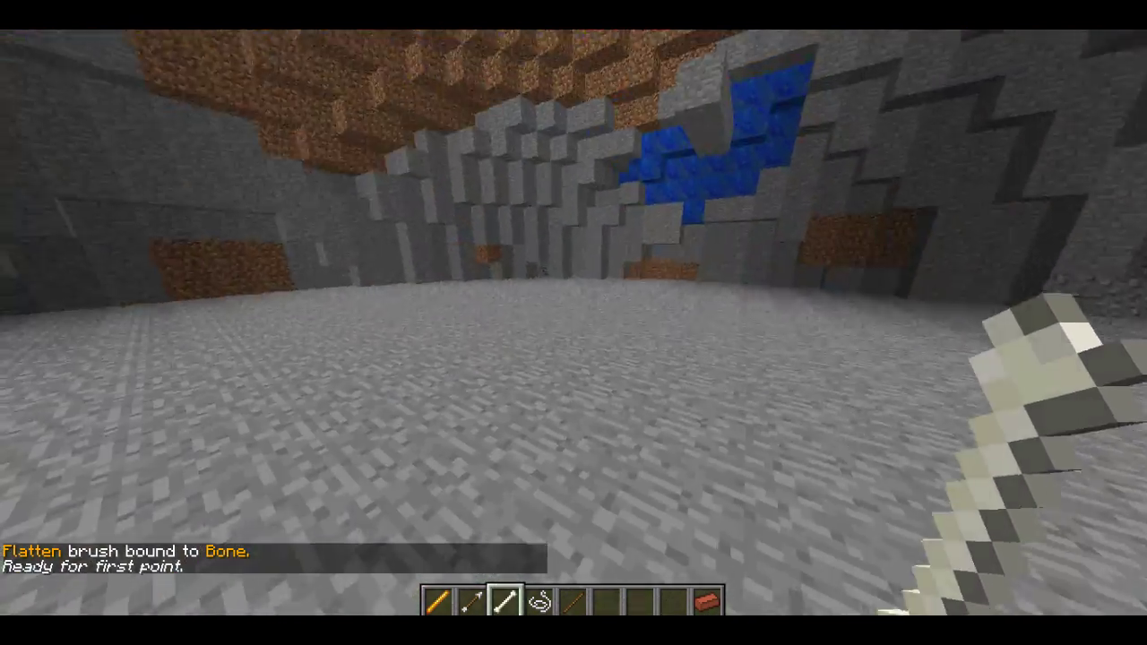
{"action": "key", "text": "space"}
{"action": "key", "text": "space"}
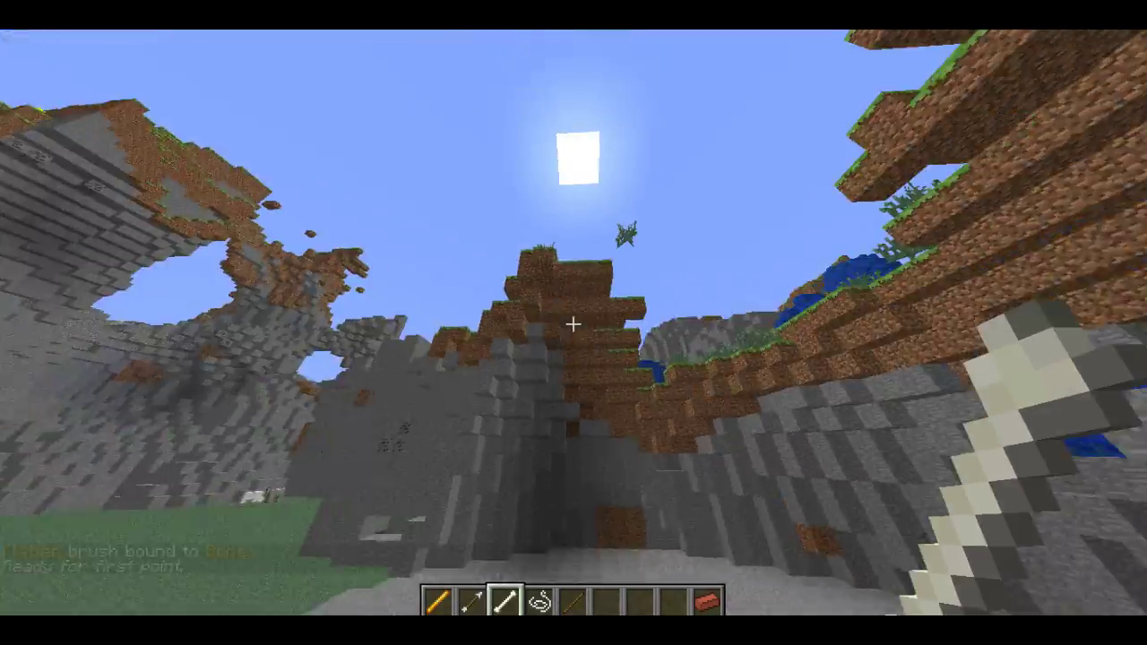
Show the Flatten brush's parameters with cs build help flatten
{"action": "key", "text": "5"}
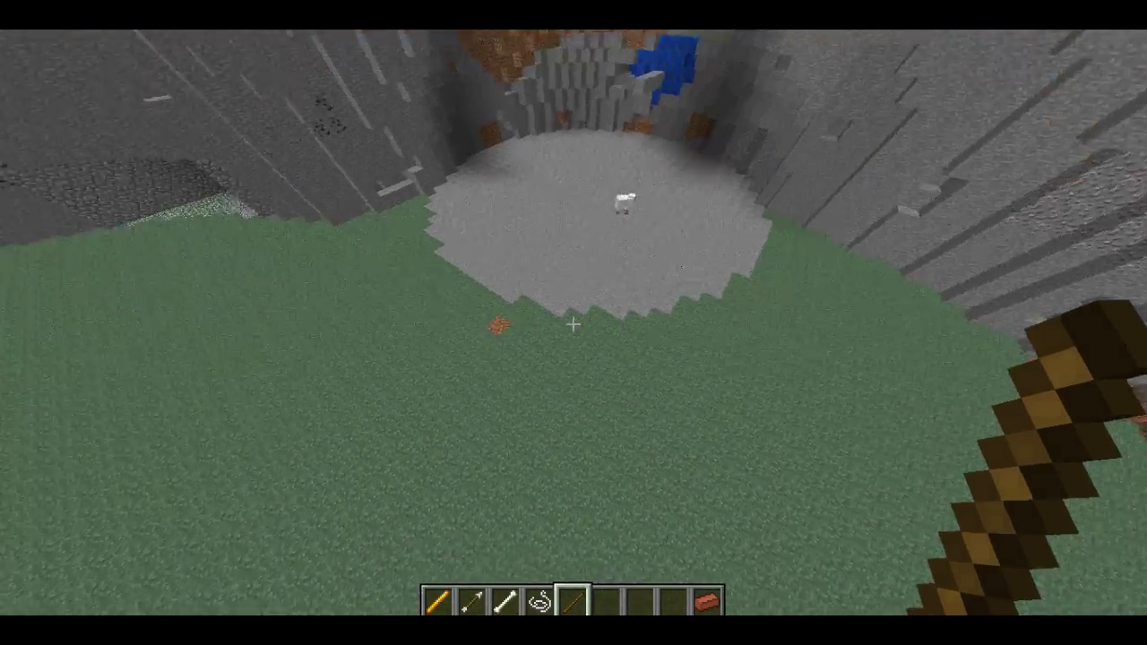
{"action": "scroll", "coordinate": [574, 323], "scroll_direction": "down", "scroll_amount": 1}
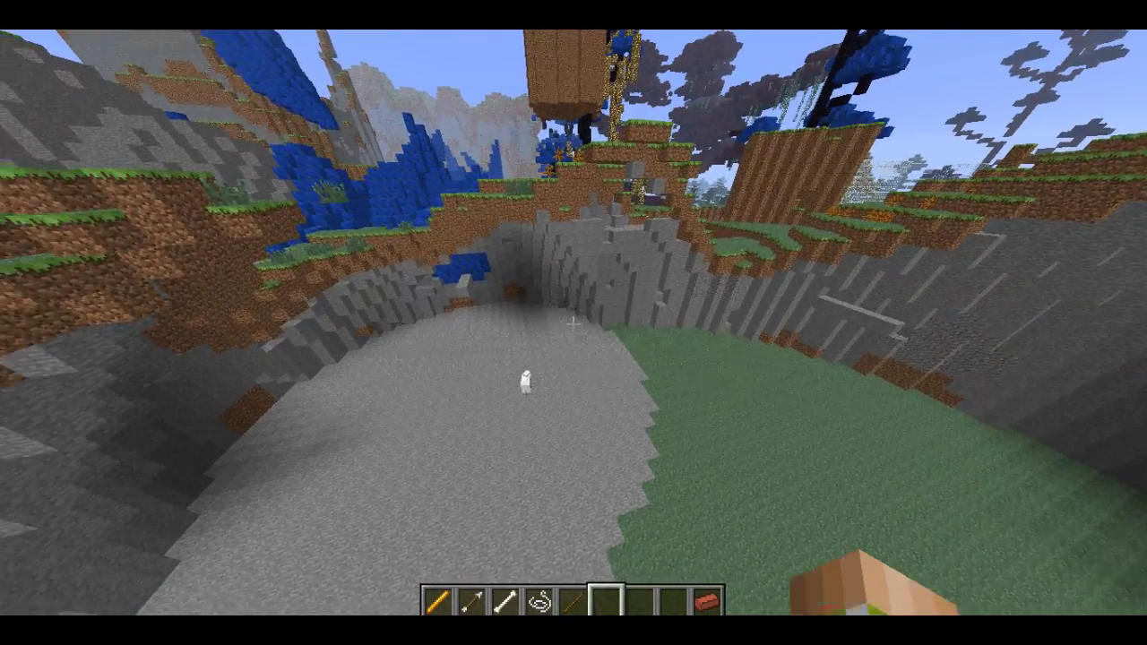
{"action": "key", "text": "t"}
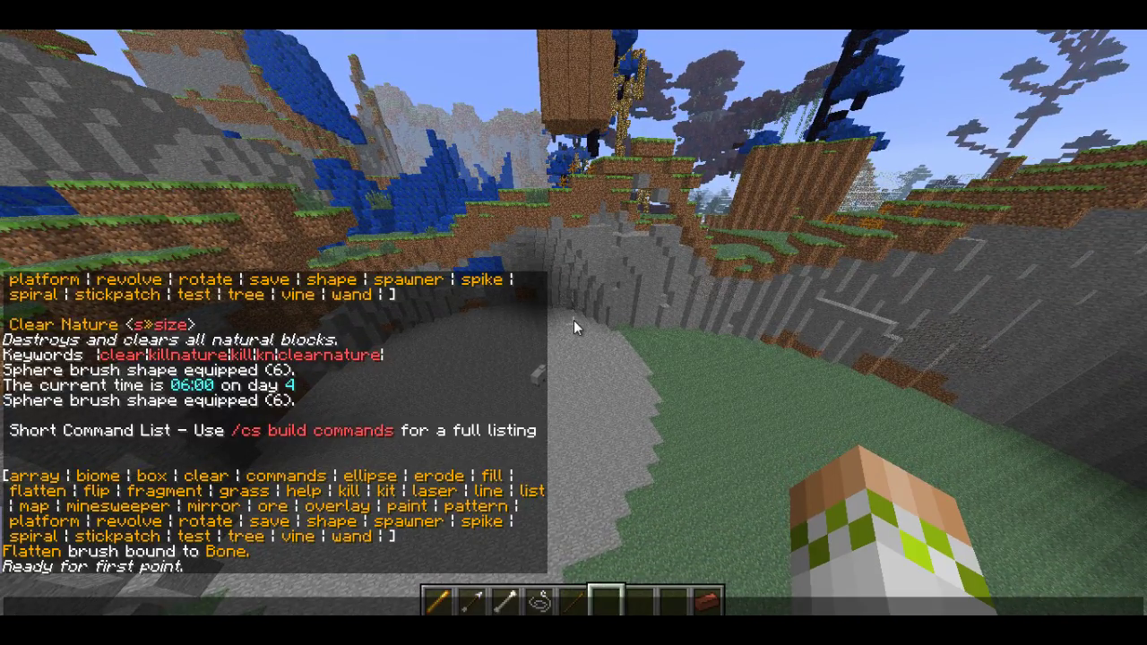
{"action": "type", "text": "cs build flatten s30 b1"}
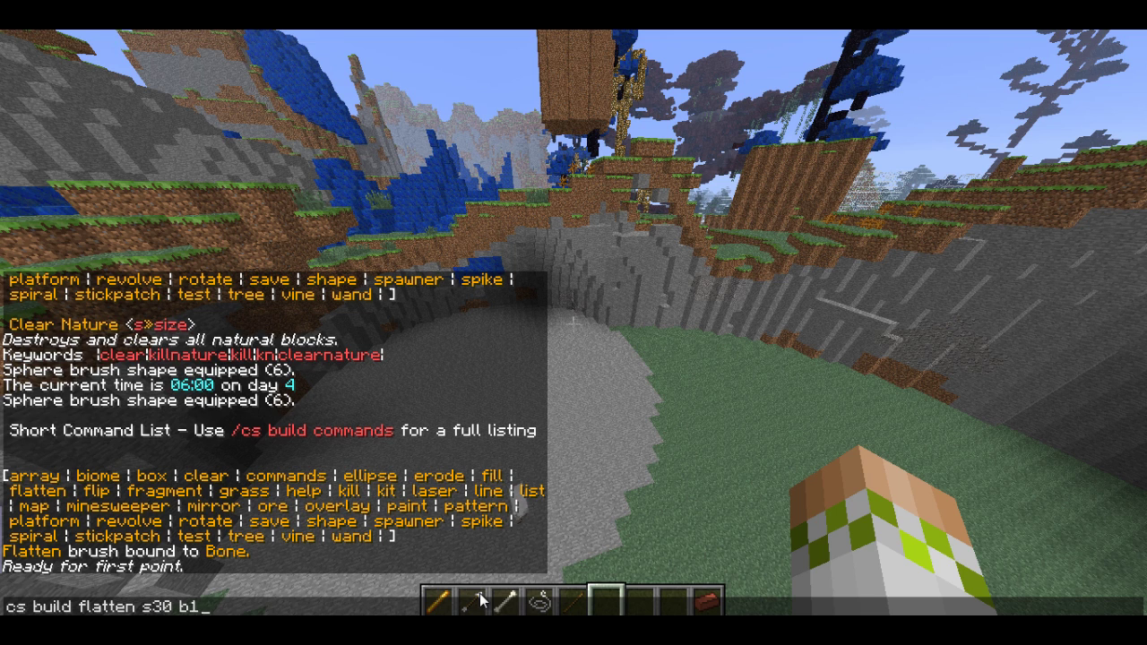
{"action": "key", "text": "BackSpace"}
{"action": "key", "text": "BackSpace"}
{"action": "key", "text": "BackSpace"}
{"action": "key", "text": "BackSpace"}
{"action": "key", "text": "BackSpace"}
{"action": "key", "text": "BackSpace"}
{"action": "key", "text": "BackSpace"}
{"action": "key", "text": "BackSpace"}
{"action": "key", "text": "BackSpace"}
{"action": "key", "text": "BackSpace"}
{"action": "key", "text": "BackSpace"}
{"action": "key", "text": "BackSpace"}
{"action": "key", "text": "BackSpace"}
{"action": "key", "text": "BackSpace"}
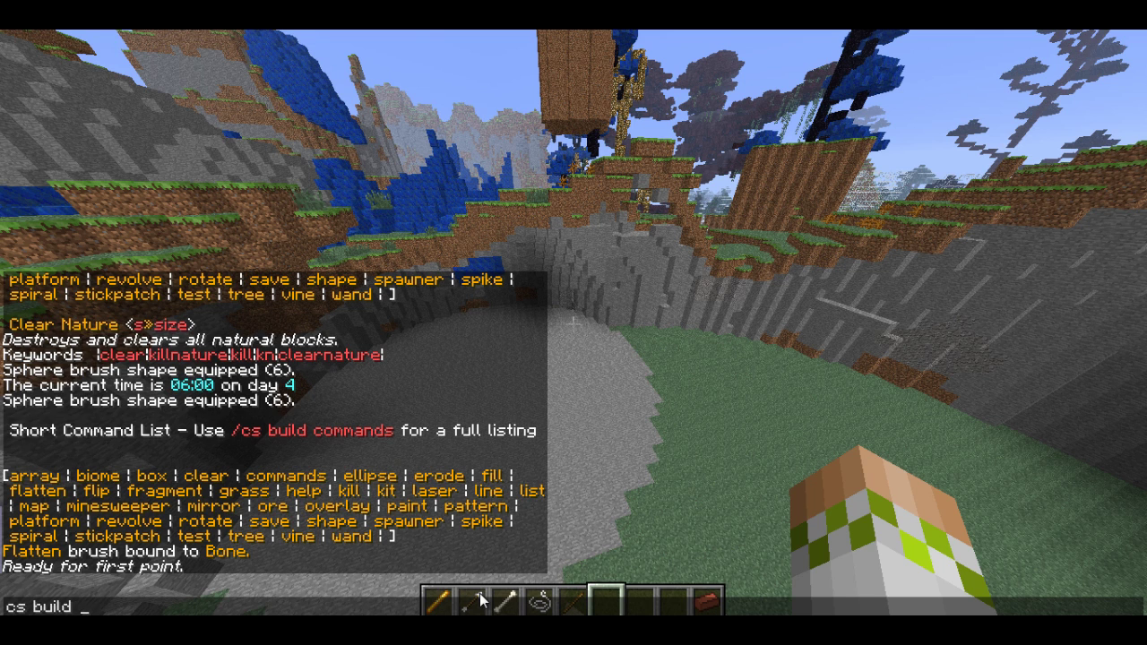
{"action": "type", "text": "help flatten"}
{"action": "key", "text": "Return"}
{"action": "key", "text": "t"}
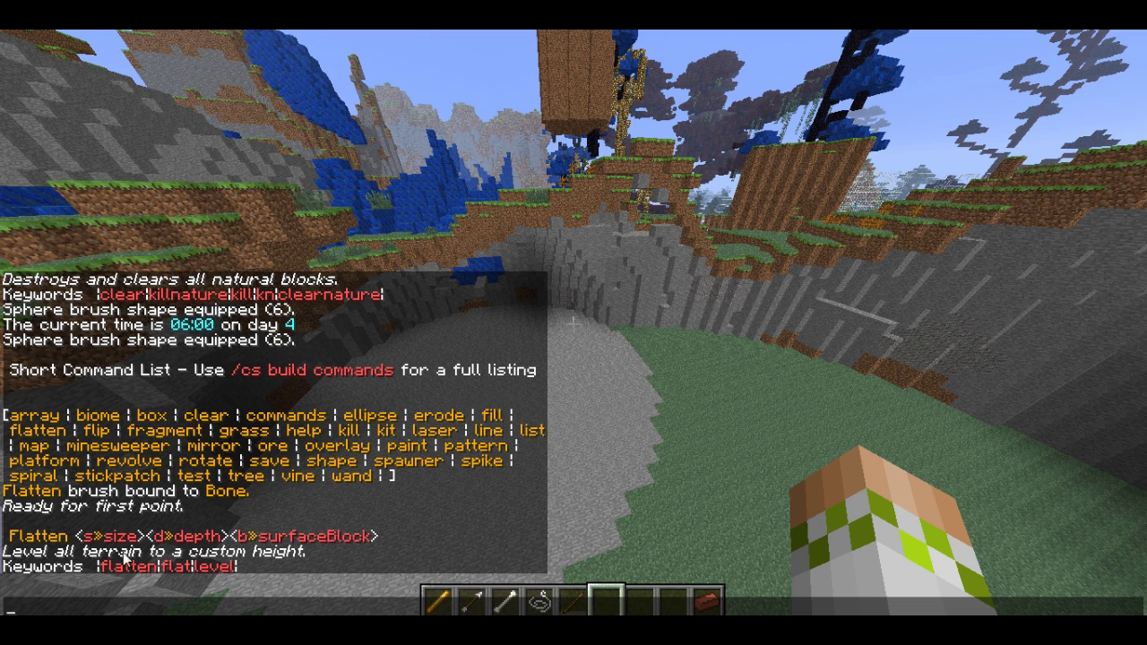
Show the full listing of build commands and review each command's parameters and description
{"action": "key", "text": "Escape"}
{"action": "key", "text": "t"}
{"action": "key", "text": "Up"}
{"action": "key", "text": "BackSpace"}
{"action": "key", "text": "BackSpace"}
{"action": "key", "text": "BackSpace"}
{"action": "key", "text": "BackSpace"}
{"action": "key", "text": "BackSpace"}
{"action": "key", "text": "BackSpace"}
{"action": "key", "text": "BackSpace"}
{"action": "key", "text": "BackSpace"}
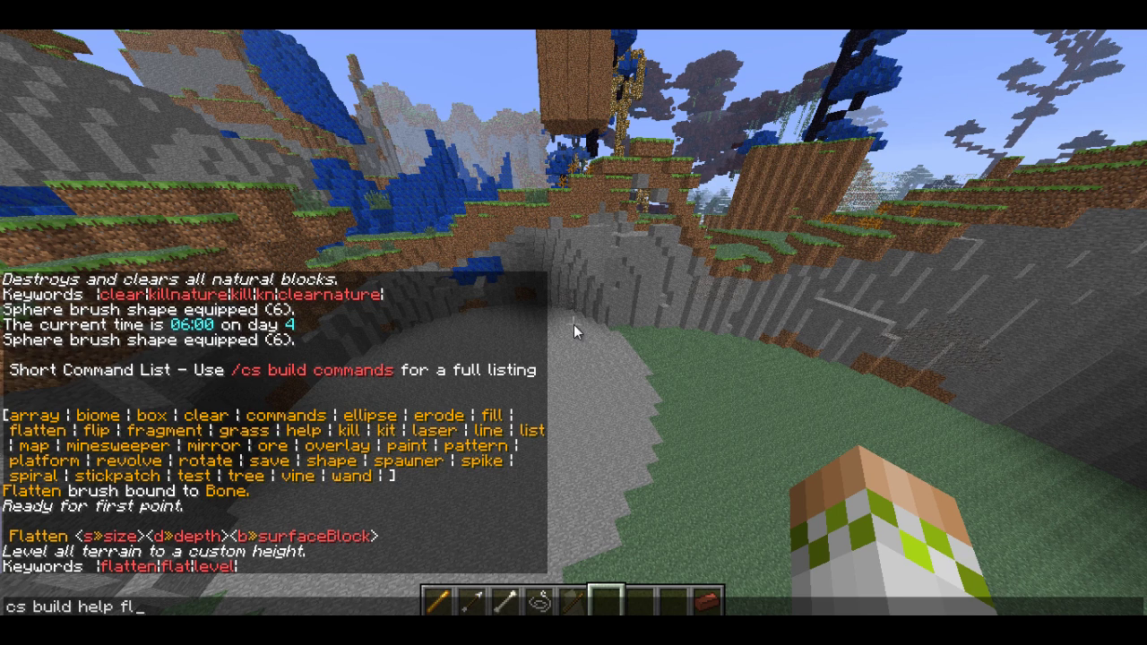
{"action": "type", "text": "h"}
{"action": "key", "text": "BackSpace"}
{"action": "type", "text": "commands"}
{"action": "key", "text": "Return"}
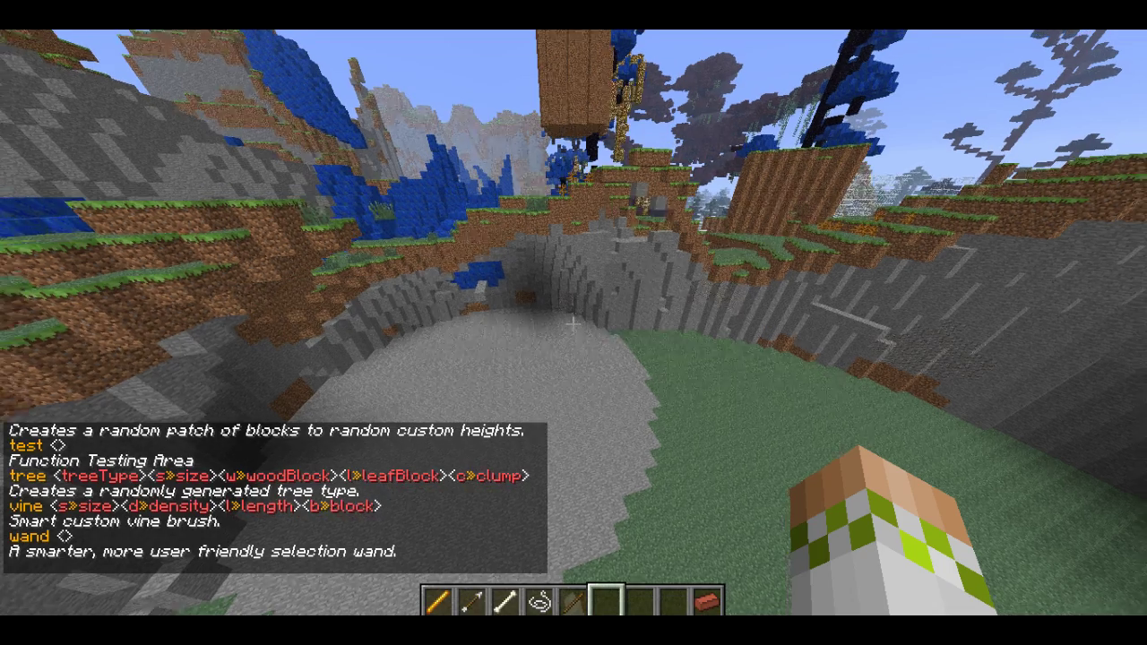
{"action": "key", "text": "t"}
{"action": "scroll", "coordinate": [146, 466], "scroll_direction": "up", "scroll_amount": 10}
{"action": "scroll", "coordinate": [146, 466], "scroll_direction": "up", "scroll_amount": 6}
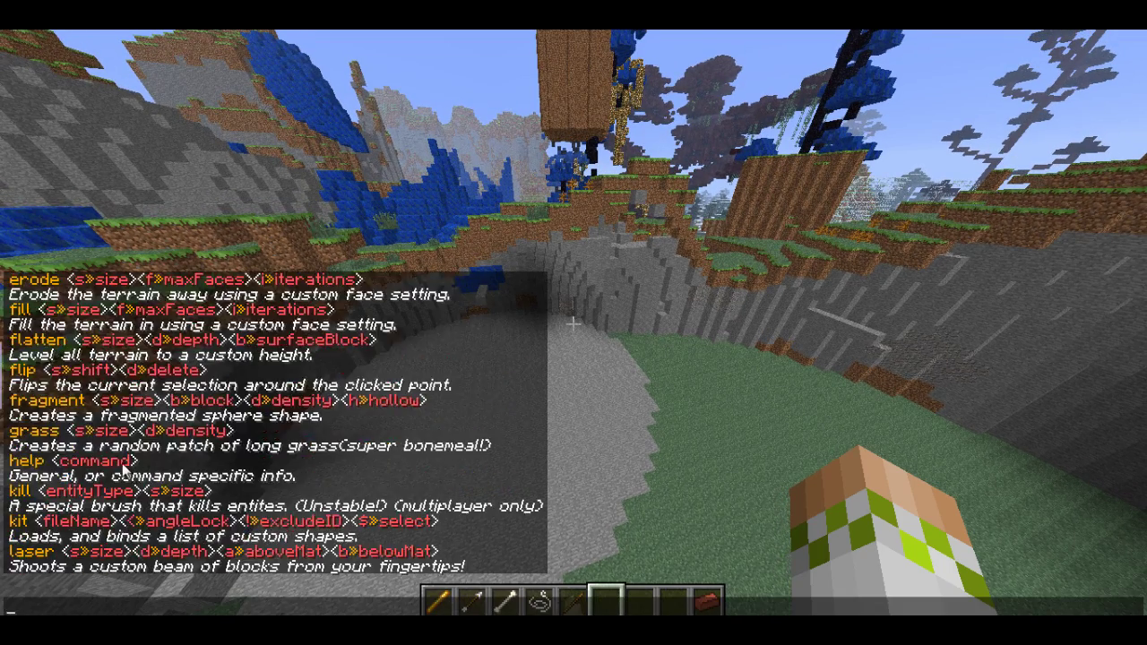
{"action": "scroll", "coordinate": [102, 468], "scroll_direction": "down", "scroll_amount": 6}
{"action": "scroll", "coordinate": [101, 468], "scroll_direction": "down", "scroll_amount": 10}
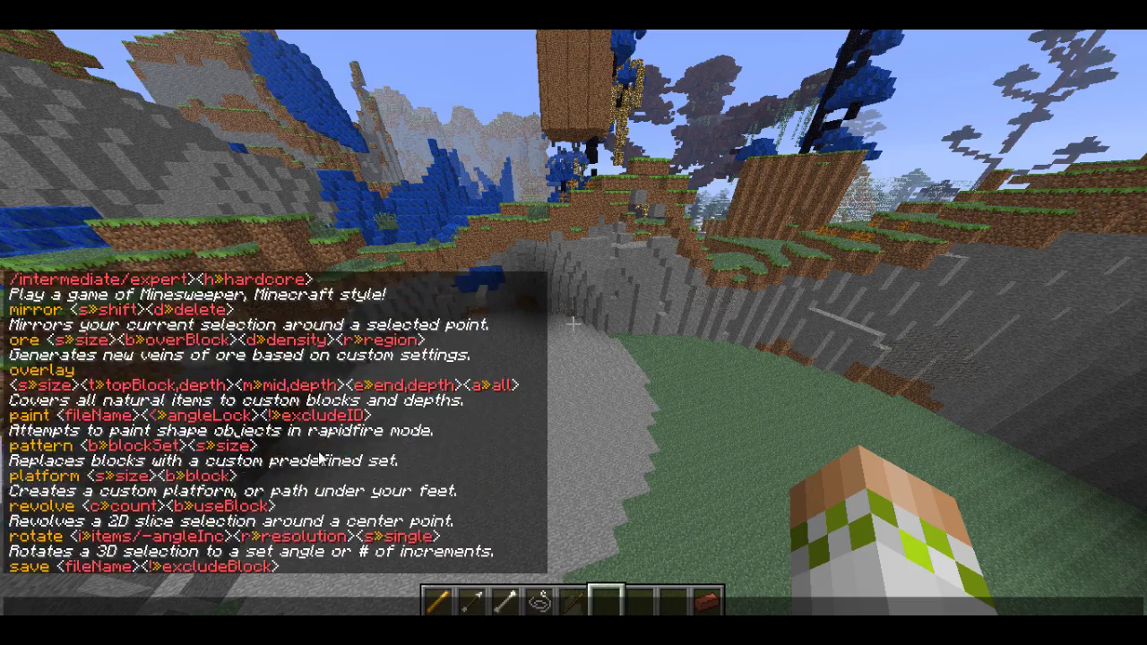
{"action": "key", "text": "Escape"}
Equip the Spike arrow and place blue spikes on the grass between the existing blue spikes, the dark tree and the crater
{"action": "scroll", "coordinate": [574, 324], "scroll_direction": "down", "scroll_amount": 2}
{"action": "scroll", "coordinate": [574, 324], "scroll_direction": "down", "scroll_amount": 1}
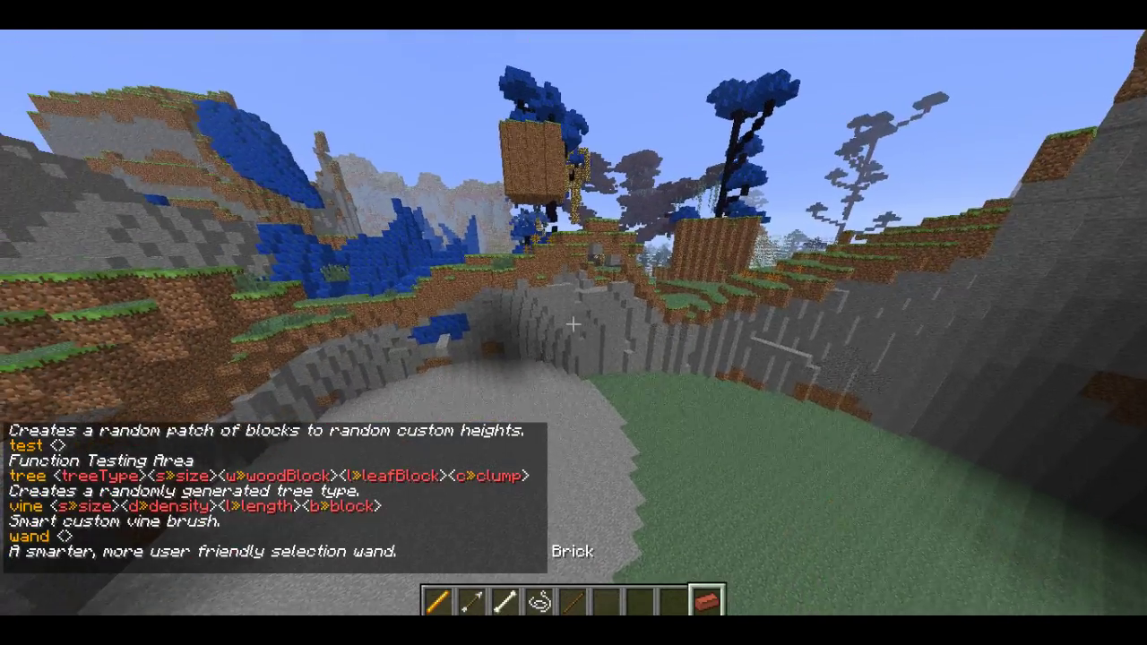
{"action": "scroll", "coordinate": [574, 325], "scroll_direction": "down", "scroll_amount": 1}
{"action": "key", "text": "w"}
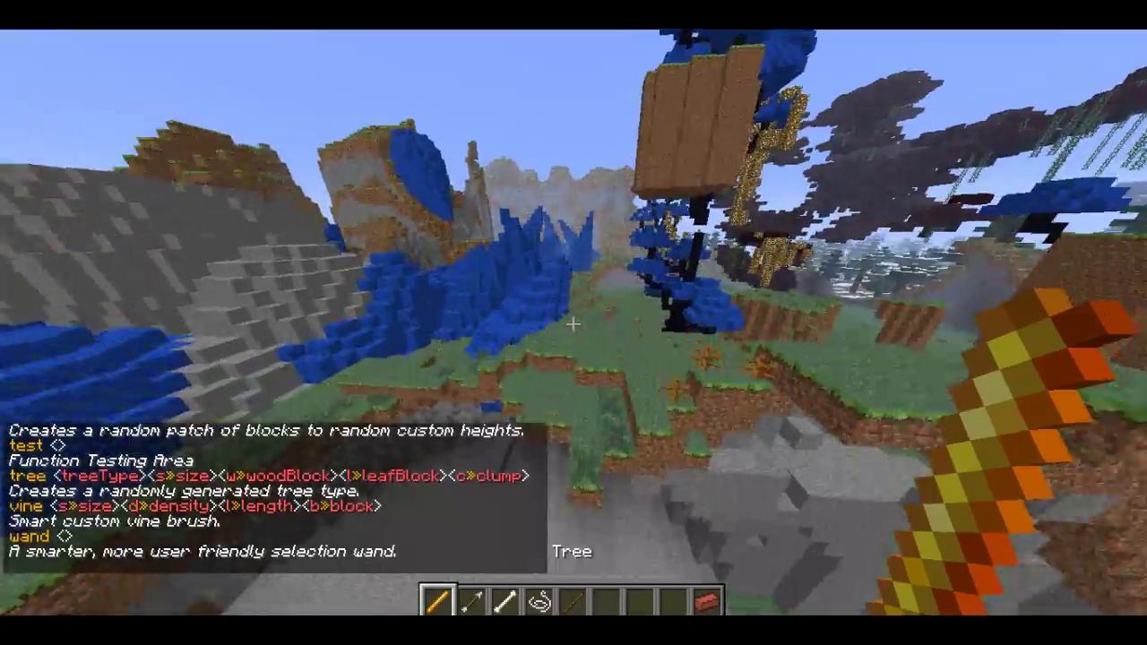
{"action": "key", "text": "space"}
{"action": "key", "text": "w"}
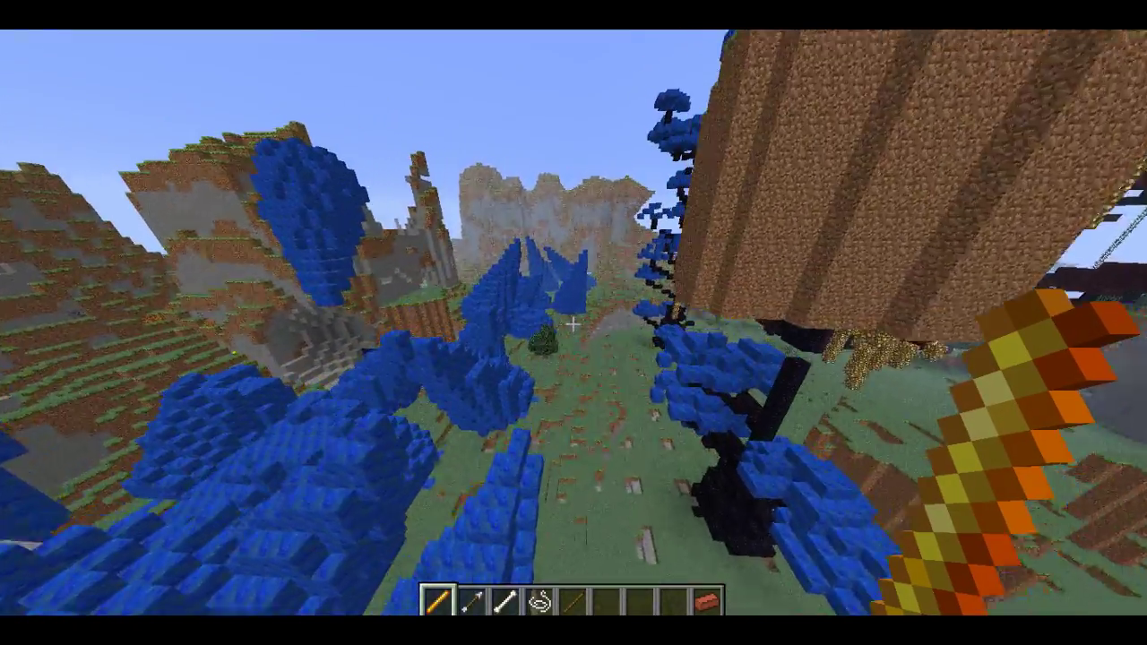
{"action": "key", "text": "w"}
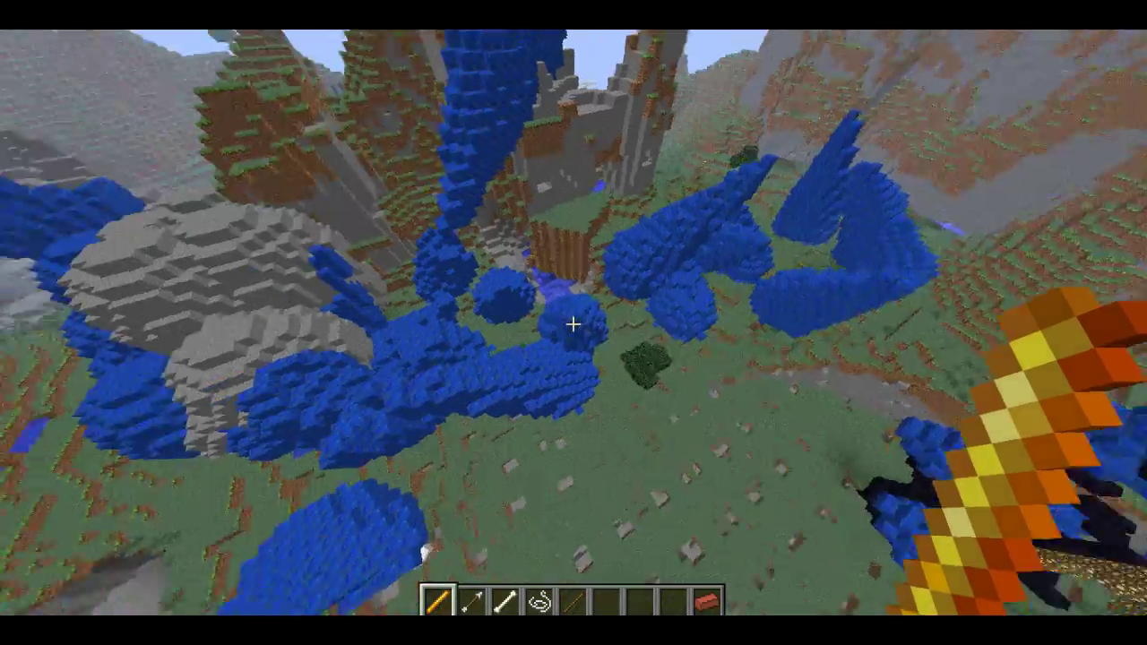
{"action": "key", "text": "d"}
{"action": "key", "text": "s"}
{"action": "key", "text": "a"}
{"action": "key", "text": "w"}
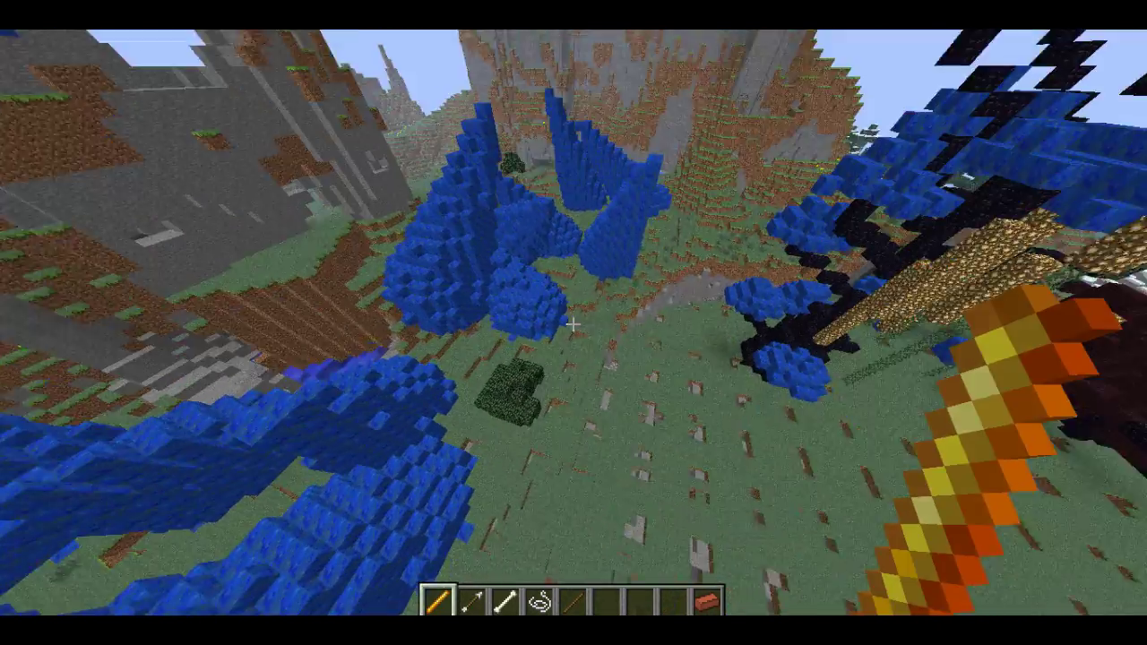
{"action": "key", "text": "2"}
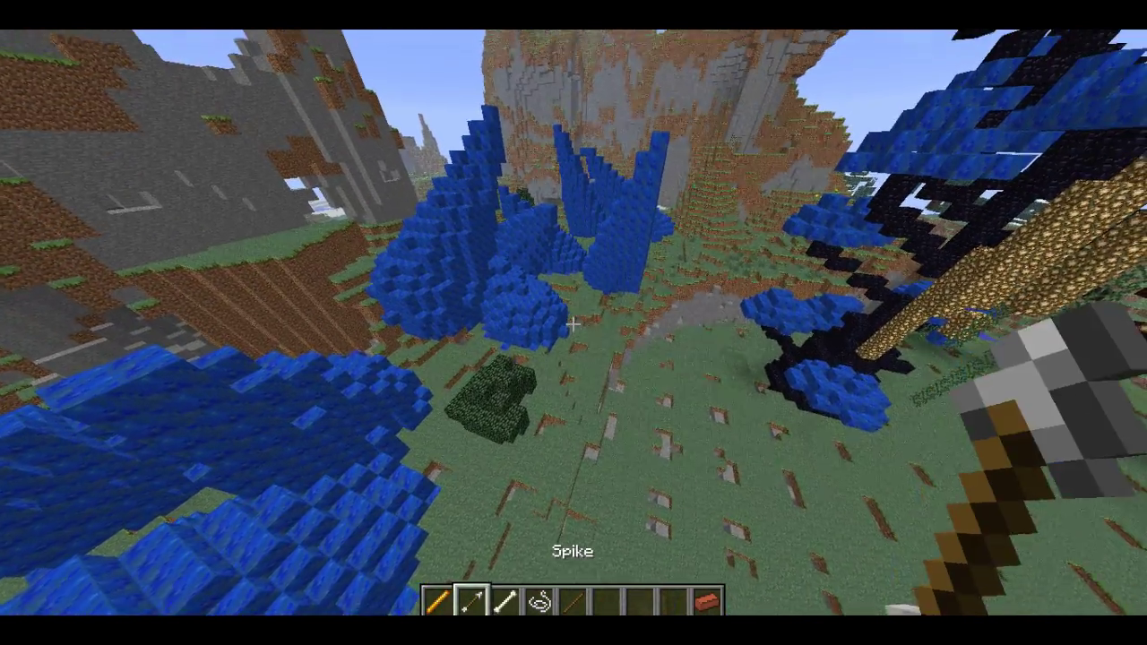
{"action": "scroll", "coordinate": [573, 323], "scroll_direction": "down", "scroll_amount": 1}
{"action": "scroll", "coordinate": [574, 324], "scroll_direction": "up", "scroll_amount": 1}
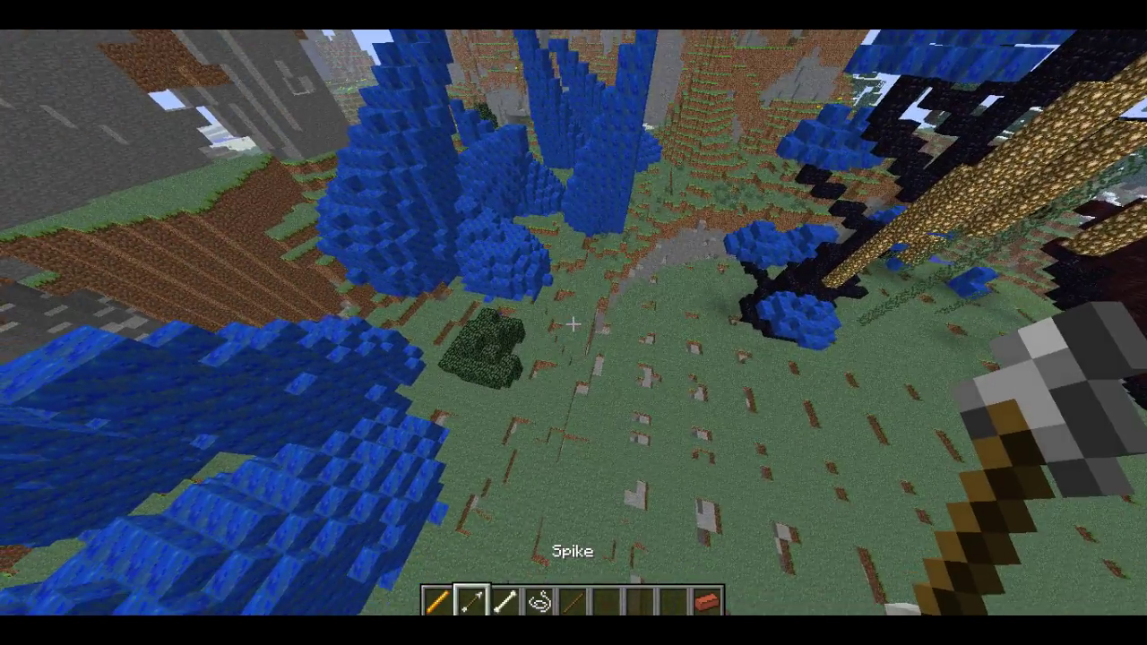
{"action": "right_click", "coordinate": [574, 324]}
{"action": "key", "text": "w"}
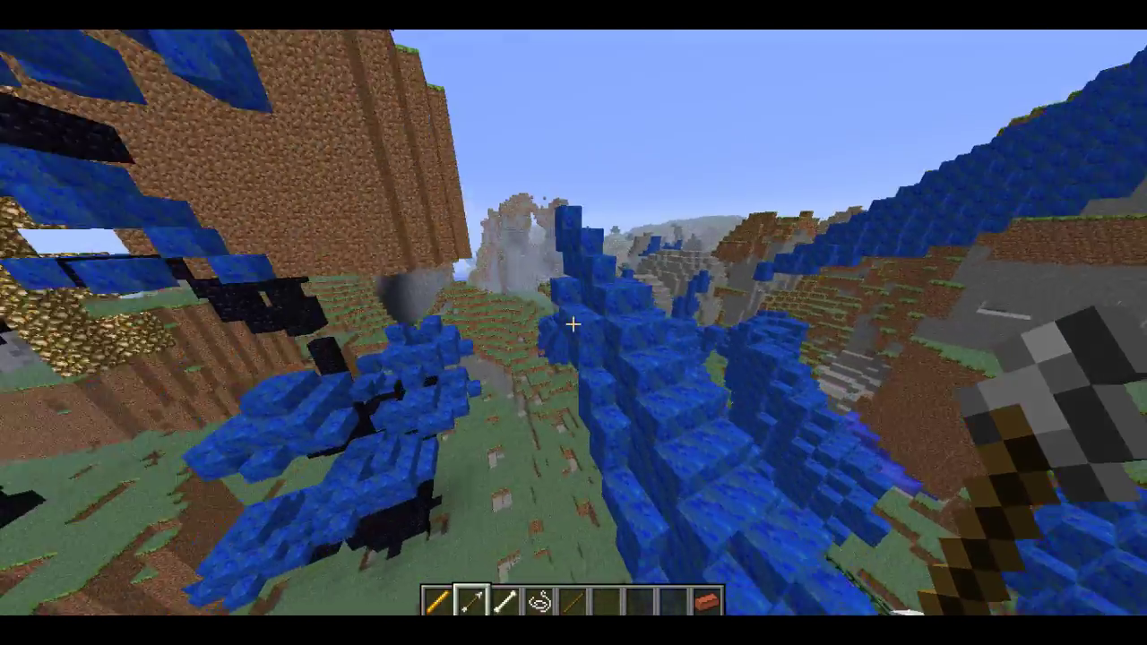
{"action": "key", "text": "s"}
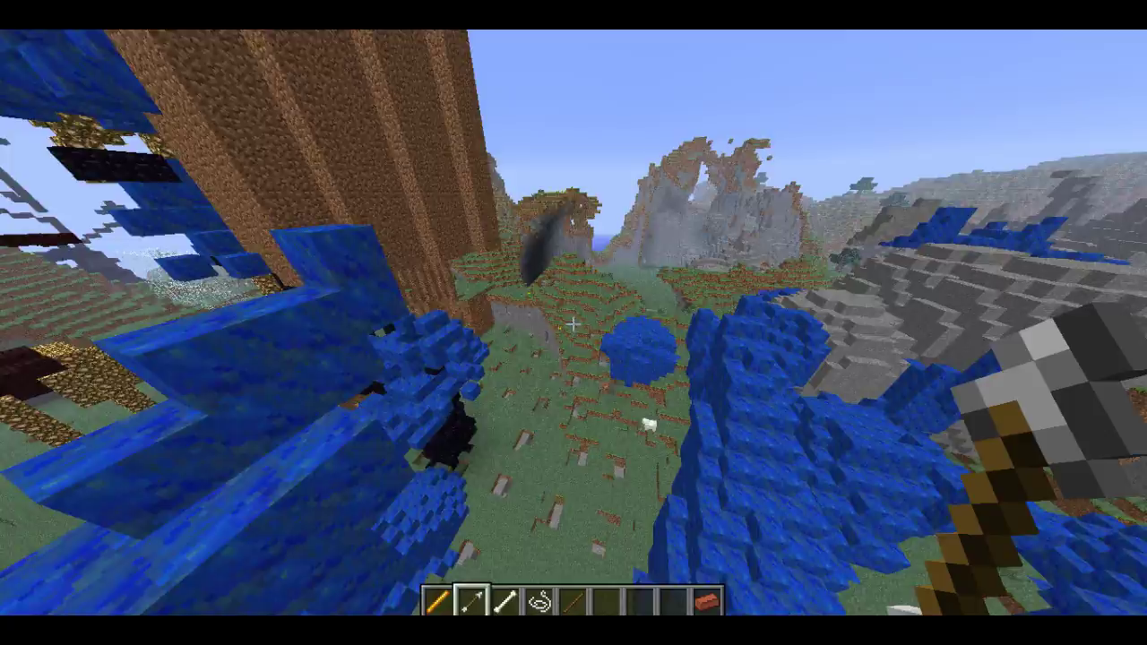
{"action": "right_click", "coordinate": [573, 323]}
{"action": "key", "text": "w"}
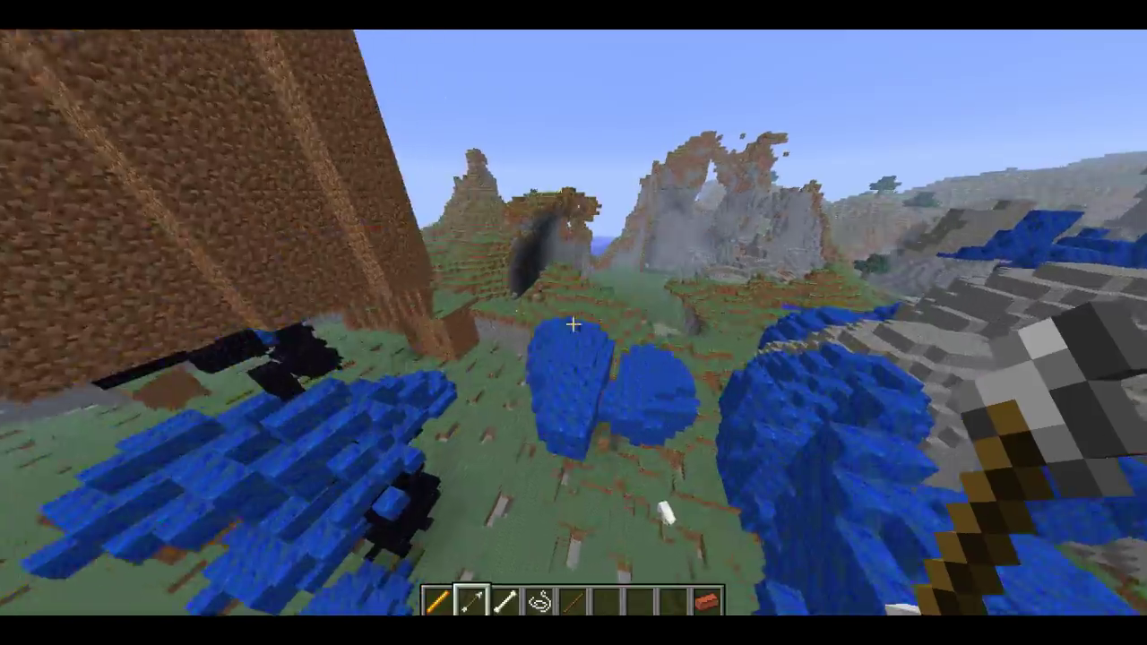
{"action": "key", "text": "w"}
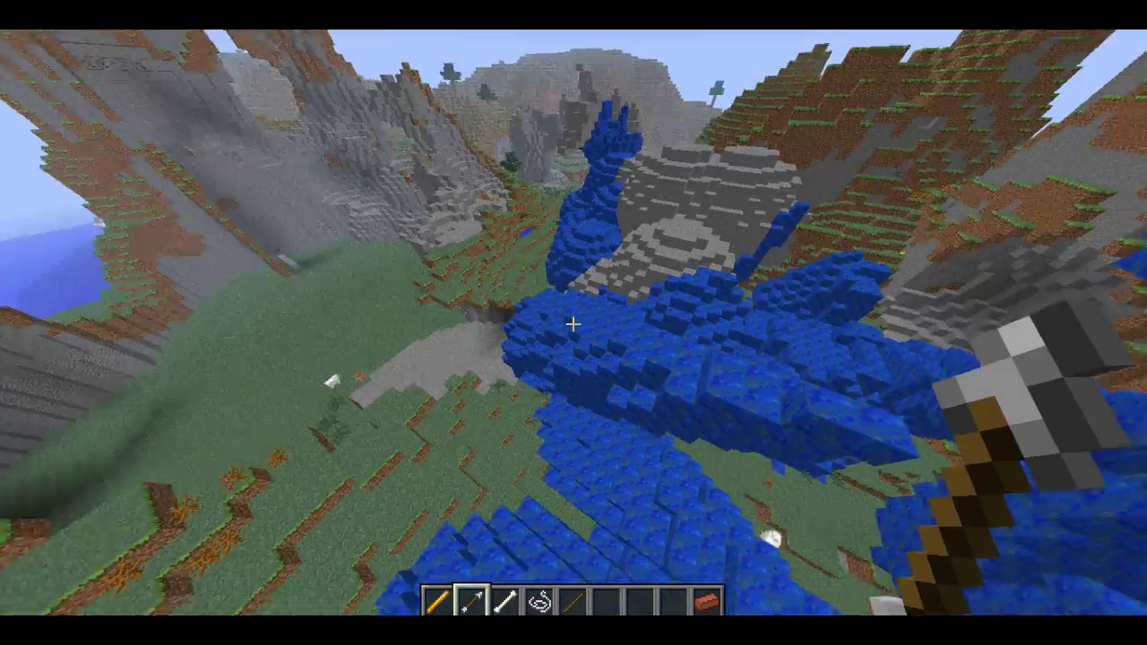
Show the Spike brush's parameters with cs build help spike
{"action": "key", "text": "slash"}
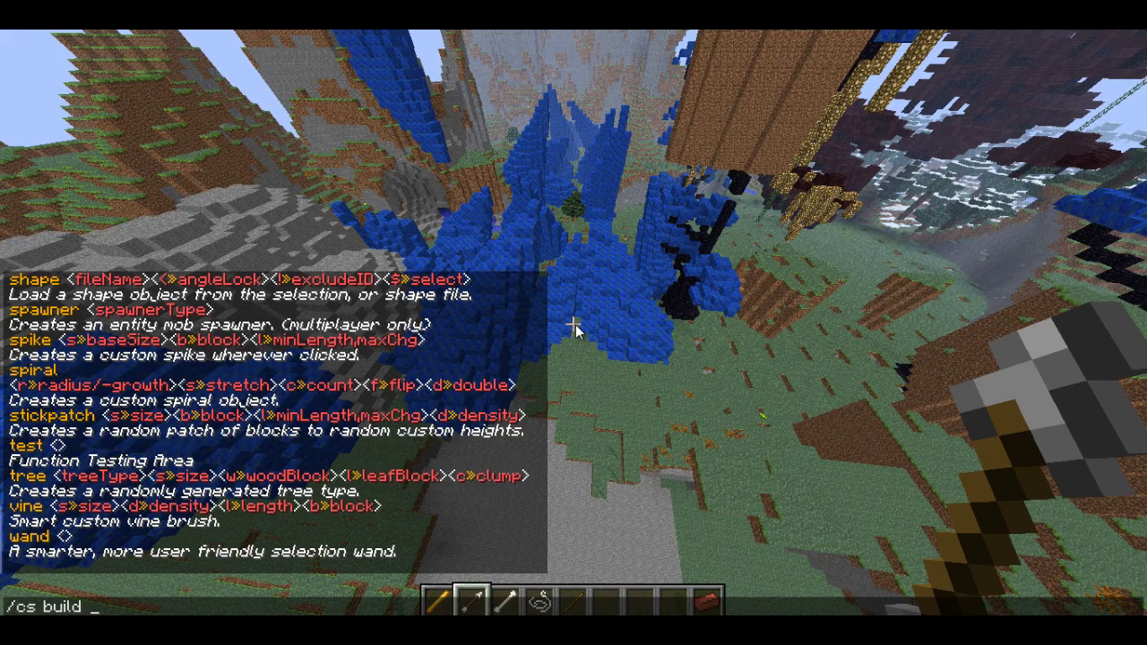
{"action": "type", "text": "cs build help spik"}
{"action": "key", "text": "Return"}
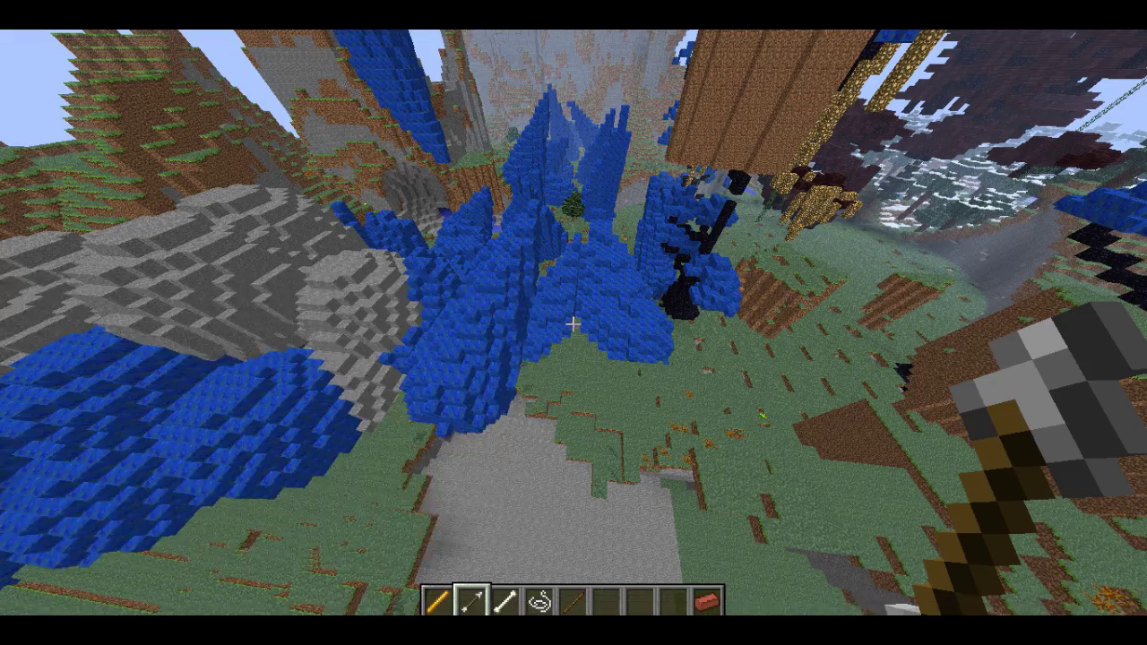
{"action": "key", "text": "t"}
{"action": "key", "text": "Up"}
{"action": "type", "text": "es"}
{"action": "key", "text": "BackSpace"}
{"action": "key", "text": "Return"}
{"action": "key", "text": "t"}
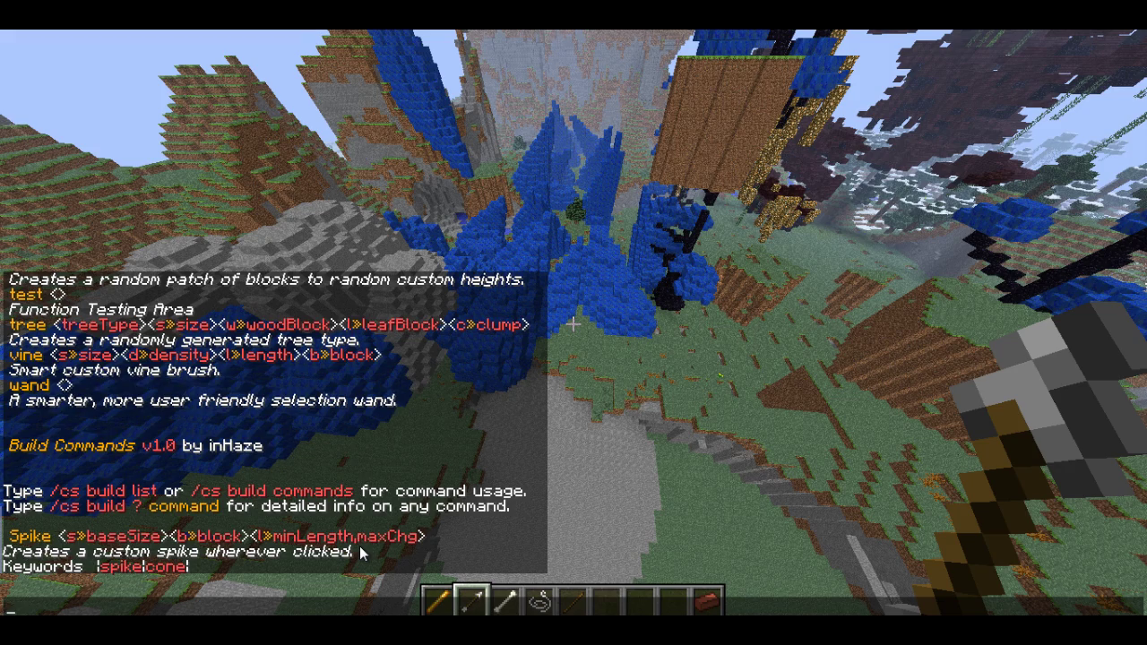
{"action": "key", "text": "Escape"}
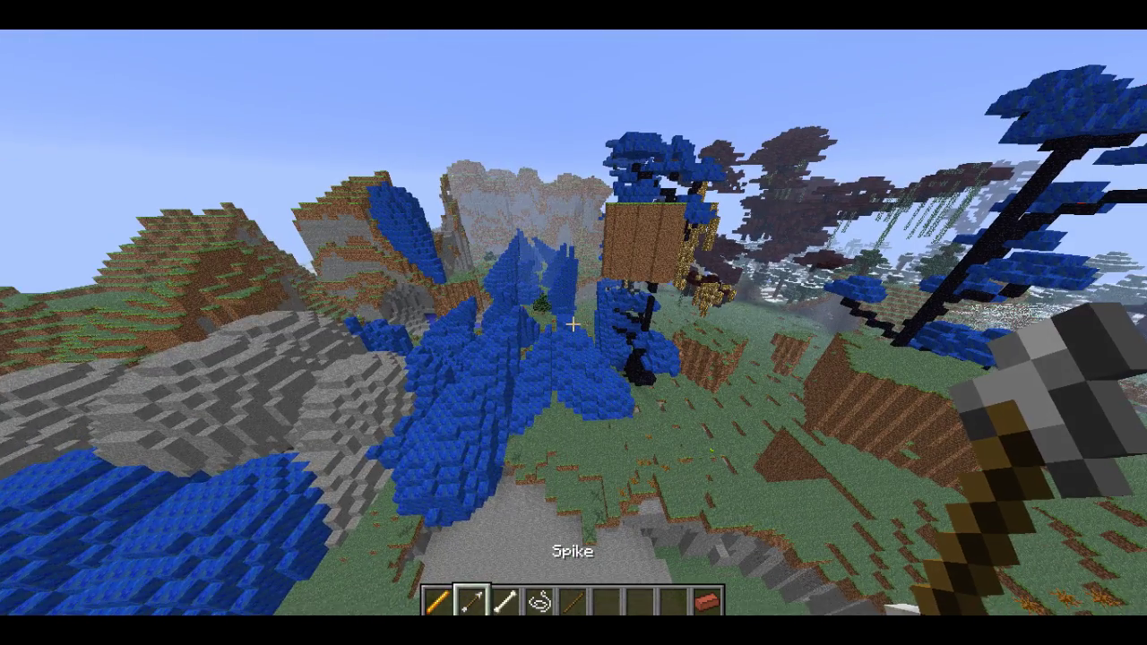
Bind a new Spike brush to the arrow with base size 10, block 49 and minimum length 40
{"action": "key", "text": "slash"}
{"action": "key", "text": "BackSpace"}
{"action": "type", "text": "cs build spike"}
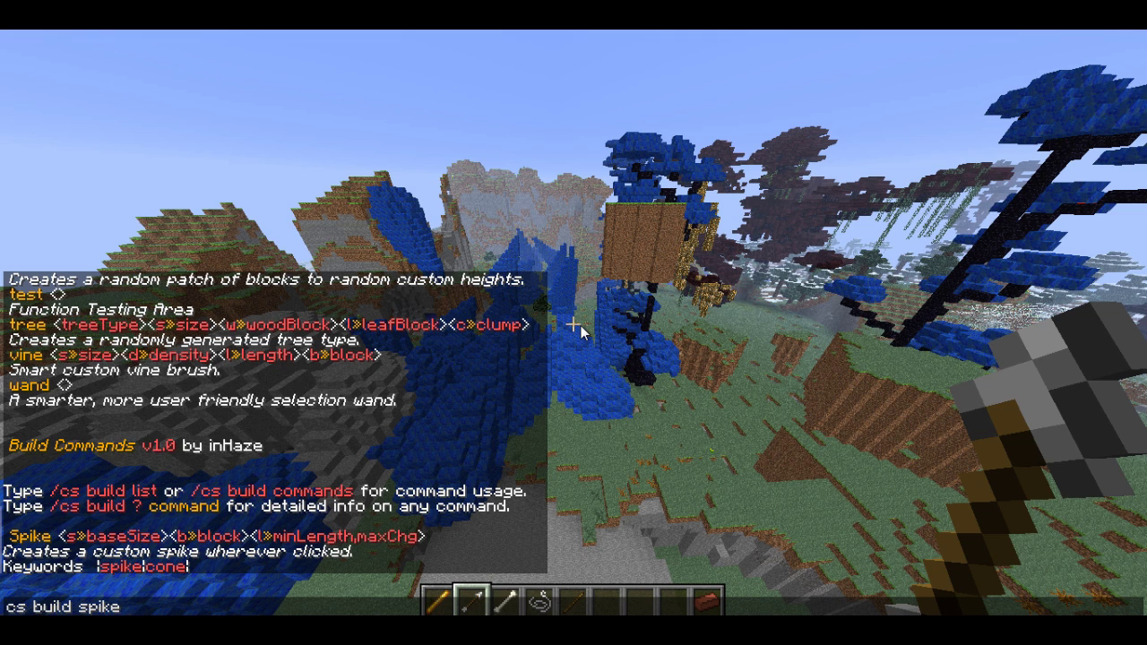
{"action": "type", "text": " s"}
{"action": "type", "text": "40"}
{"action": "key", "text": "BackSpace"}
{"action": "key", "text": "BackSpace"}
{"action": "type", "text": "10 b49 l40"}
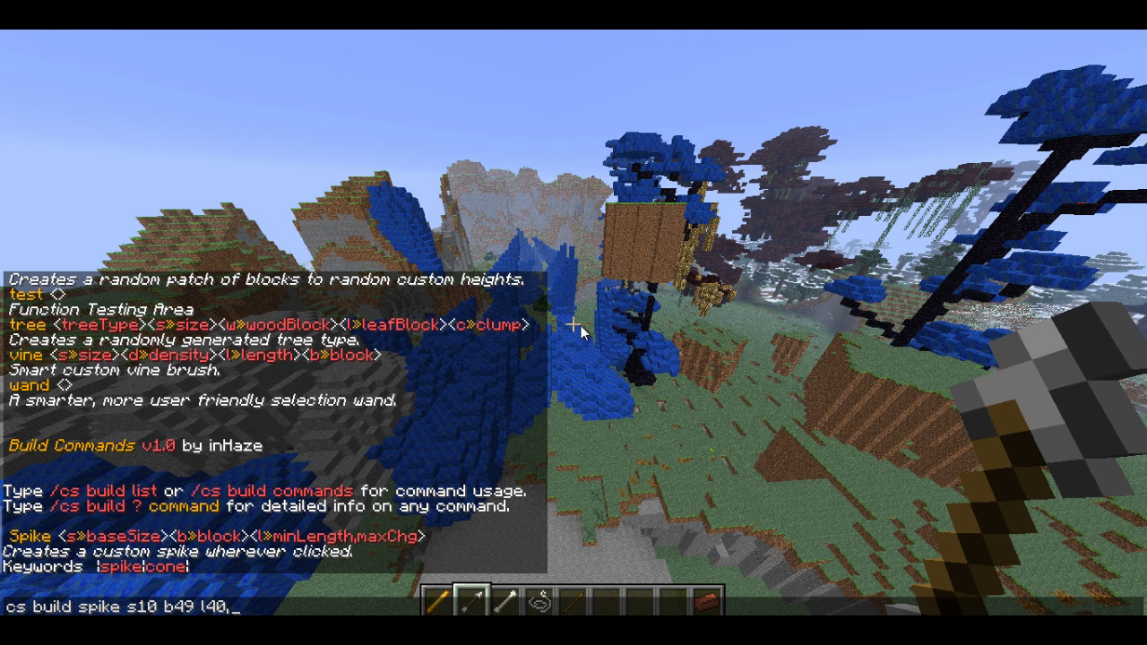
{"action": "type", "text": ",50"}
{"action": "key", "text": "BackSpace"}
{"action": "type", "text": "2"}
{"action": "key", "text": "Return"}
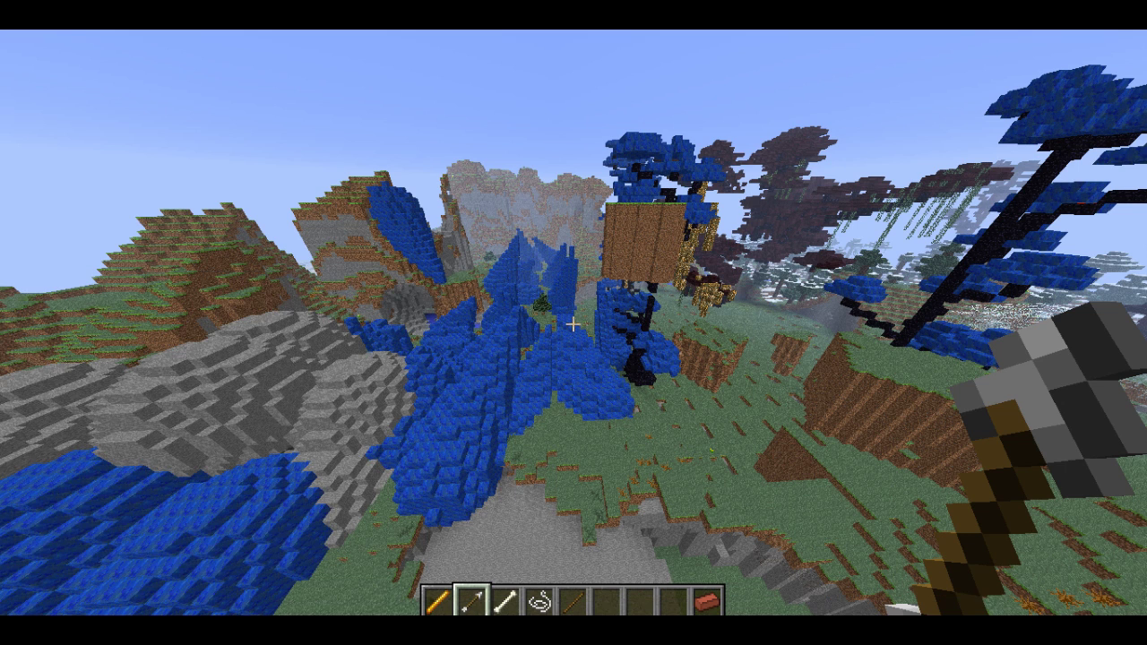
{"action": "key", "text": "w"}
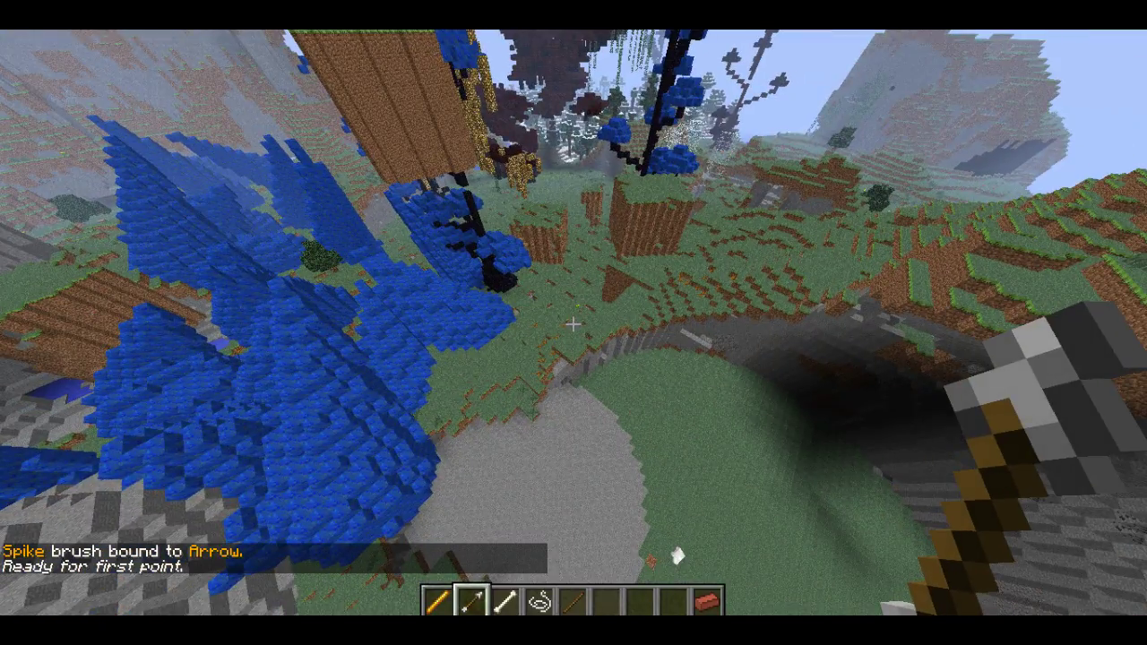
Place two long crossing obsidian spikes beside the grey stone patch with the Spike brush
{"action": "right_click", "coordinate": [573, 324]}
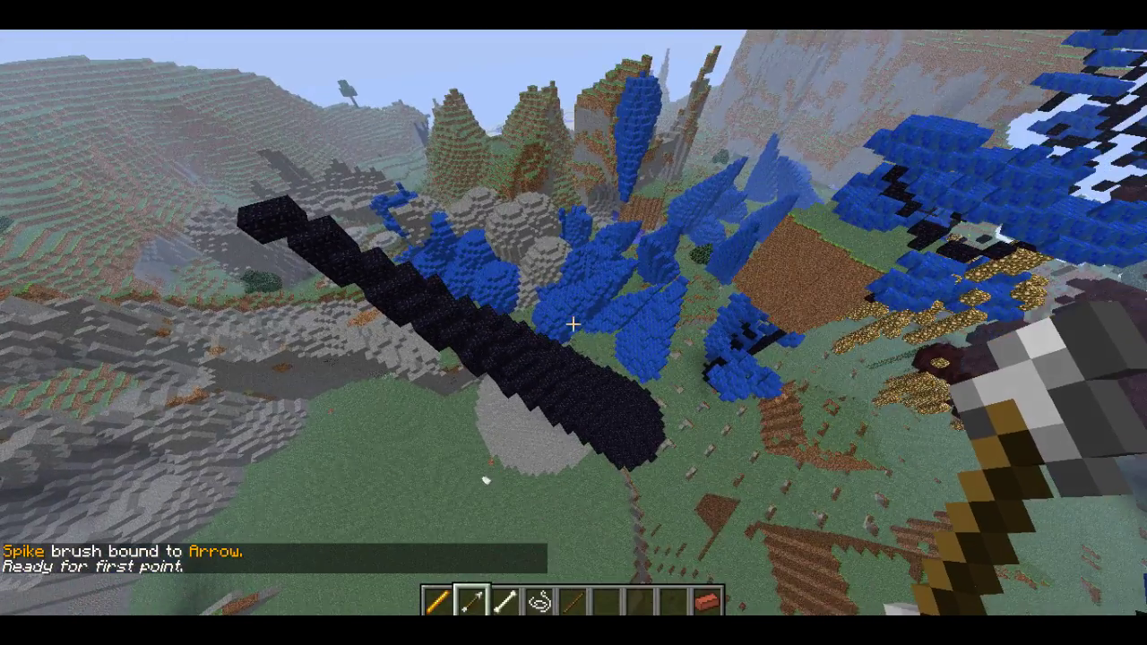
{"action": "right_click", "coordinate": [573, 325]}
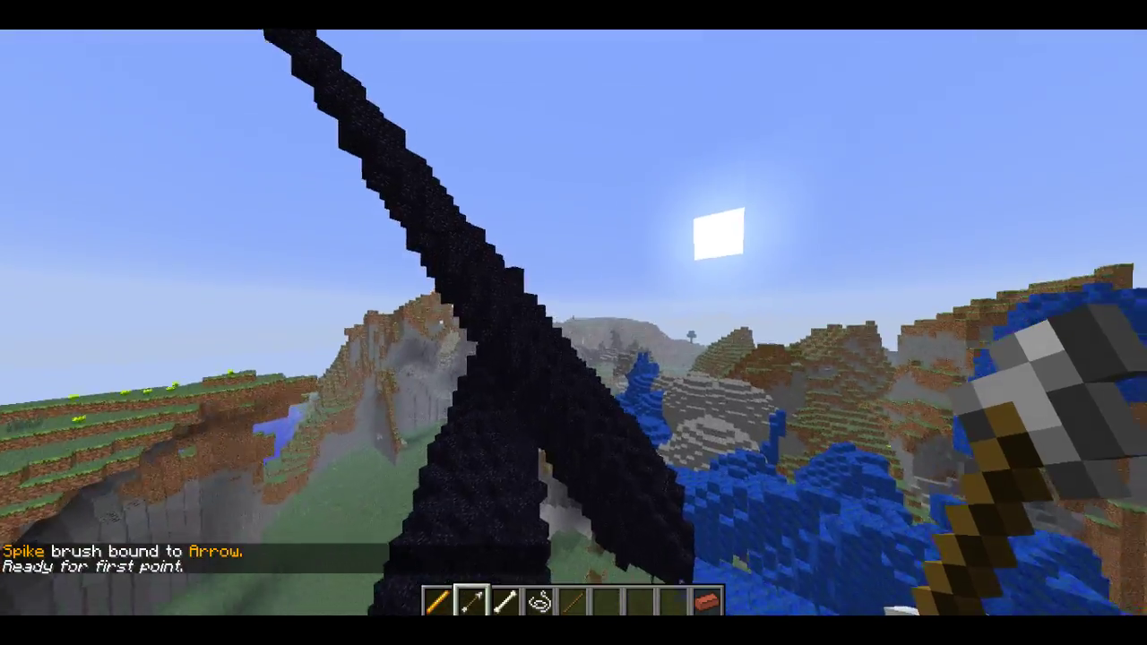
Equip the blaze rod and place a tall tree with a black trunk and blue foliage on the grass below the cliffs
{"action": "scroll", "coordinate": [573, 324], "scroll_direction": "down", "scroll_amount": 1}
{"action": "scroll", "coordinate": [574, 324], "scroll_direction": "up", "scroll_amount": 2}
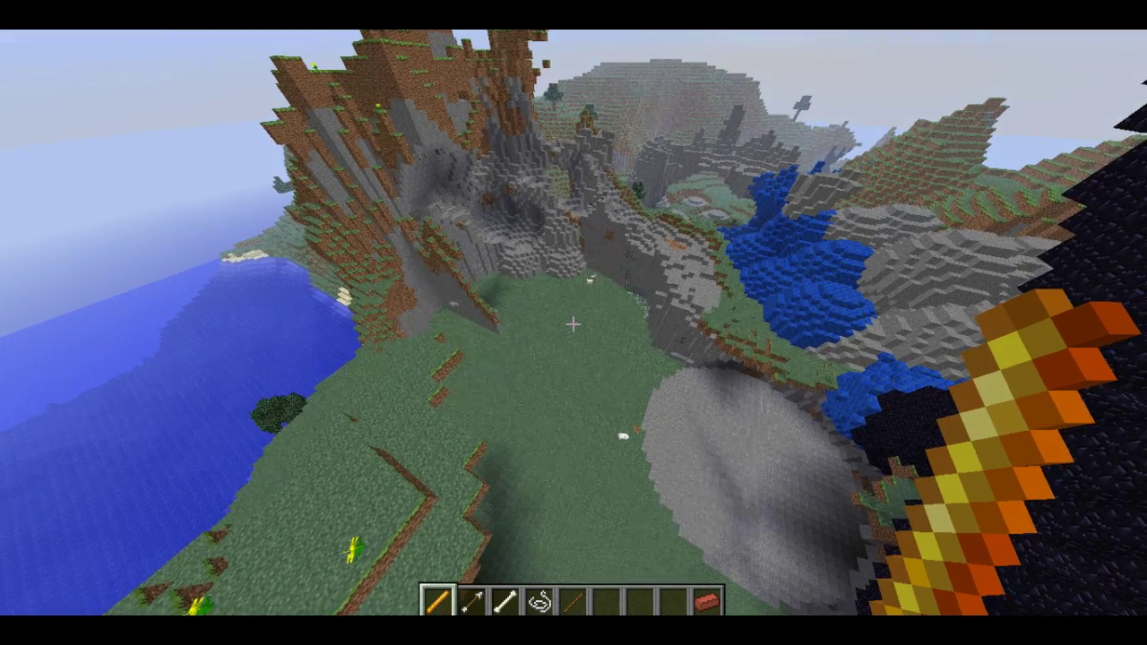
{"action": "right_click", "coordinate": [574, 324]}
{"action": "key", "text": "w"}
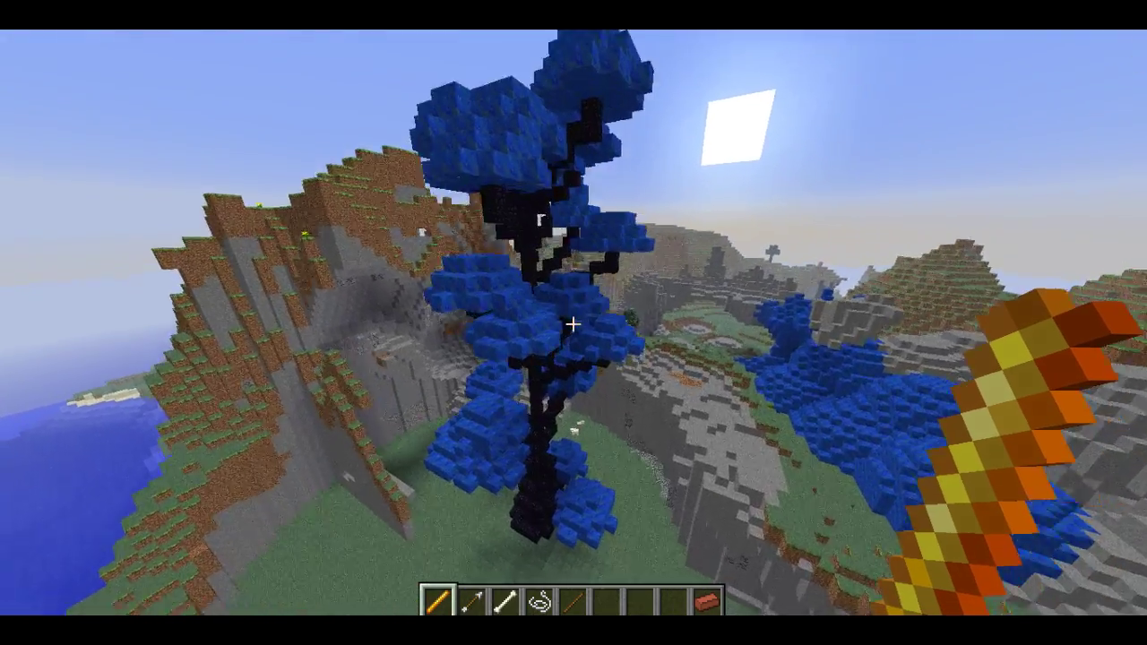
{"action": "key", "text": "space"}
{"action": "key", "text": "space"}
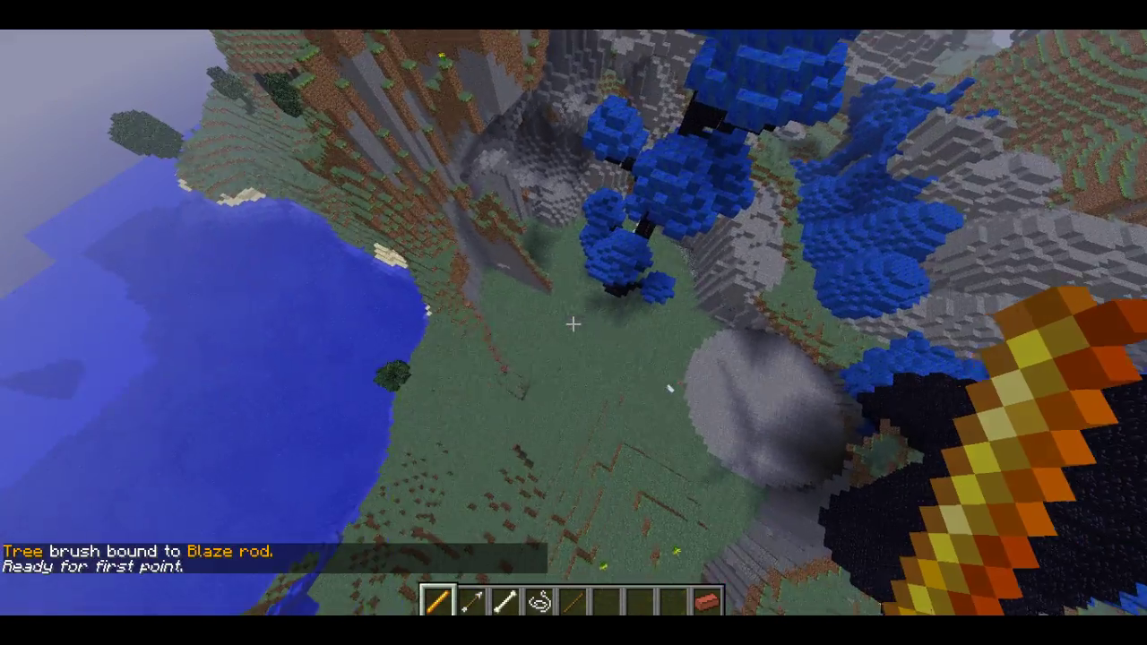
Use the Tree brush without a tree type on the grass near the blue tree to list the available types
{"action": "right_click", "coordinate": [574, 323]}
{"action": "key", "text": "w"}
{"action": "key", "text": "shift"}
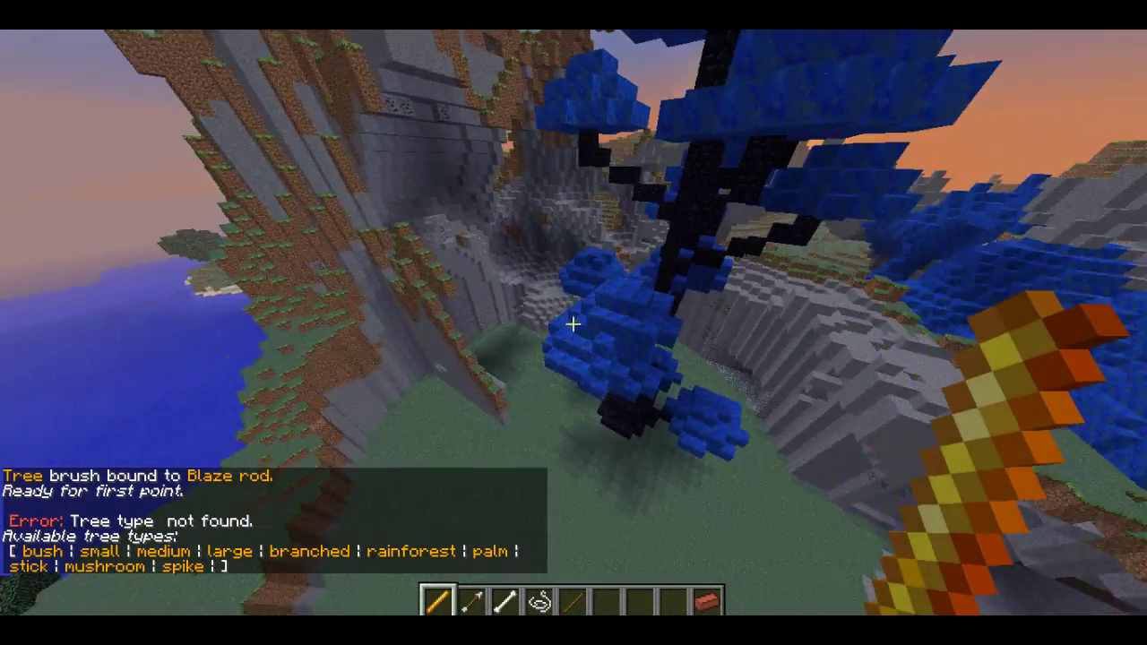
{"action": "key", "text": "s"}
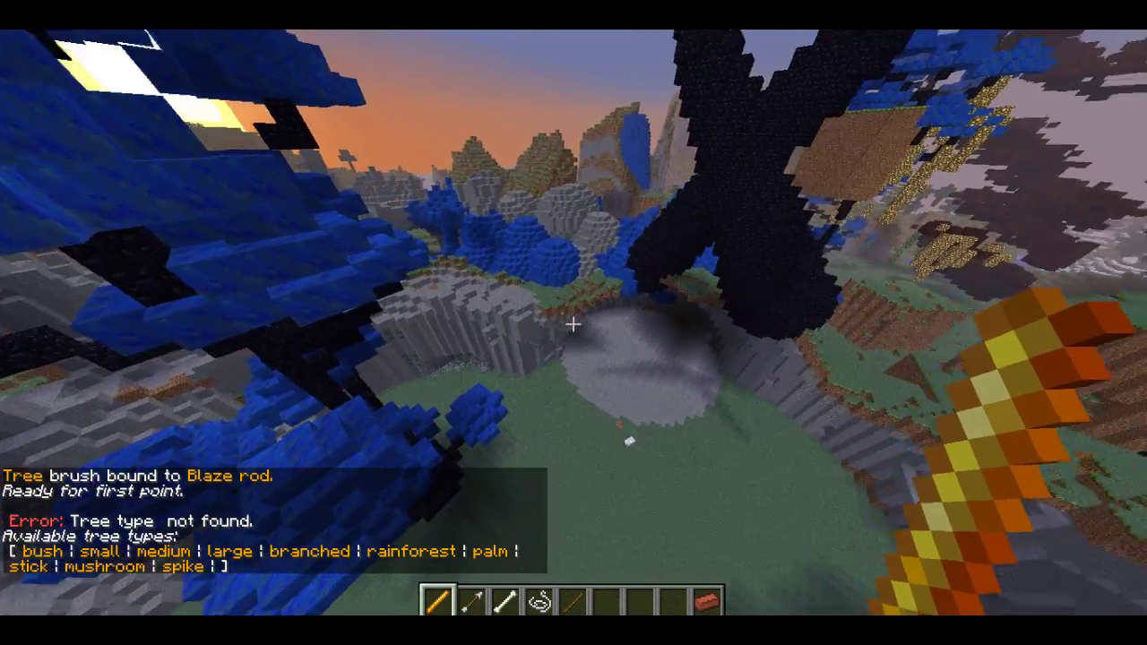
Bind a palm Tree brush to the blaze rod with /cs build tree palm
{"action": "key", "text": "t"}
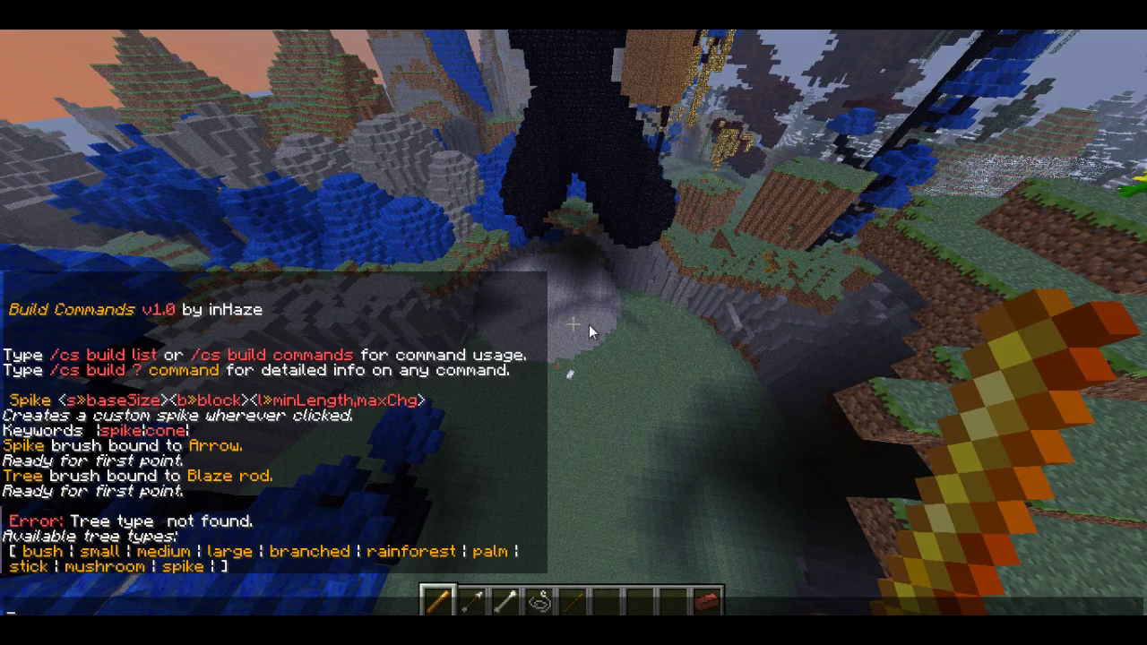
{"action": "type", "text": "/cs build tree palm"}
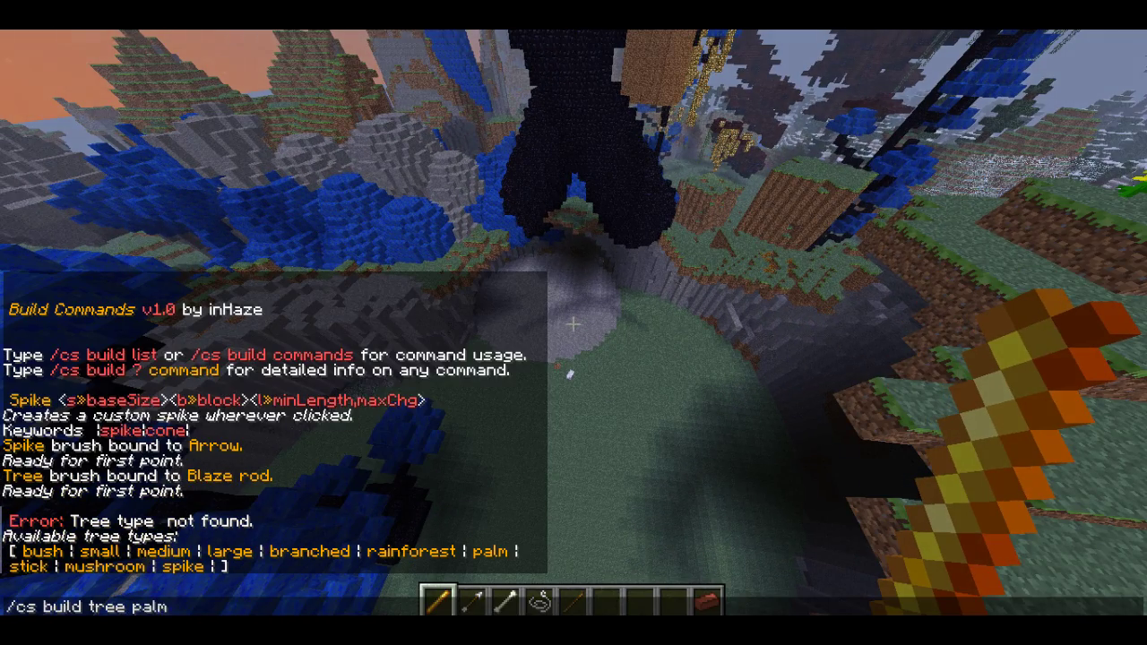
{"action": "key", "text": "Return"}
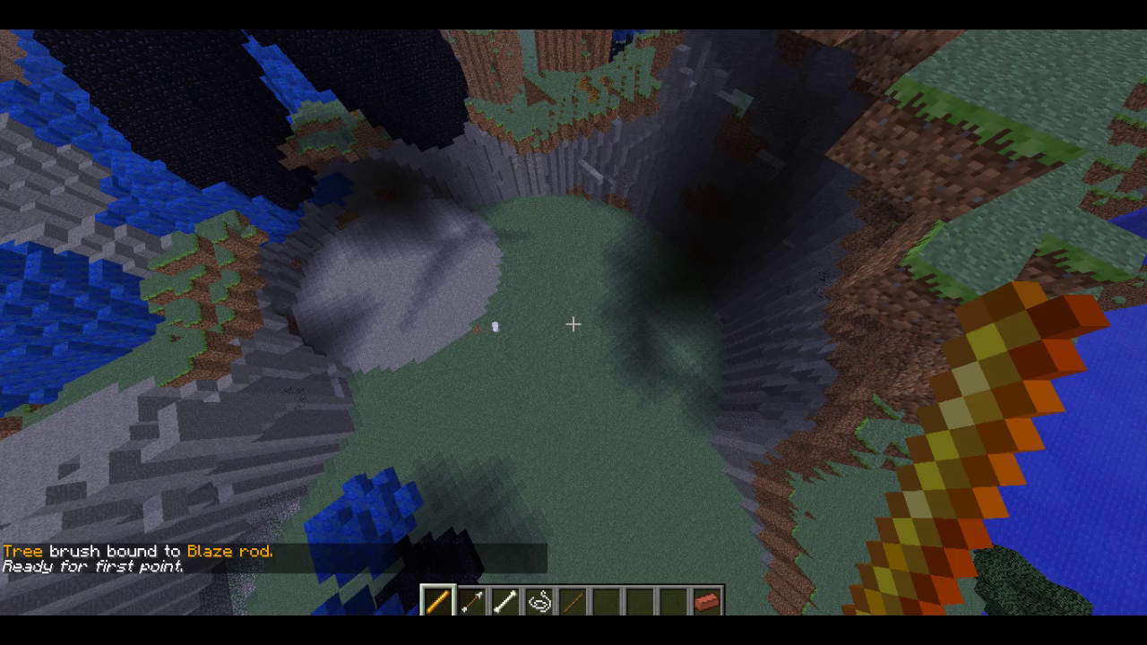
Place three palm trees on the grass between the blue tree and the grey stone patch
{"action": "right_click", "coordinate": [574, 324]}
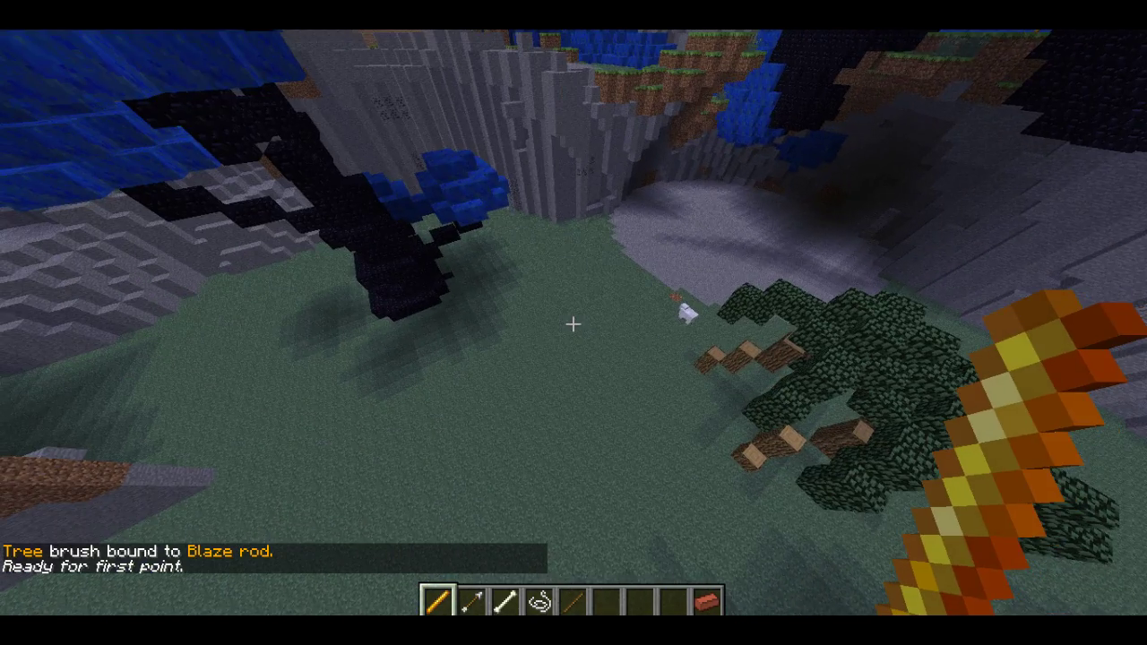
{"action": "right_click", "coordinate": [573, 324]}
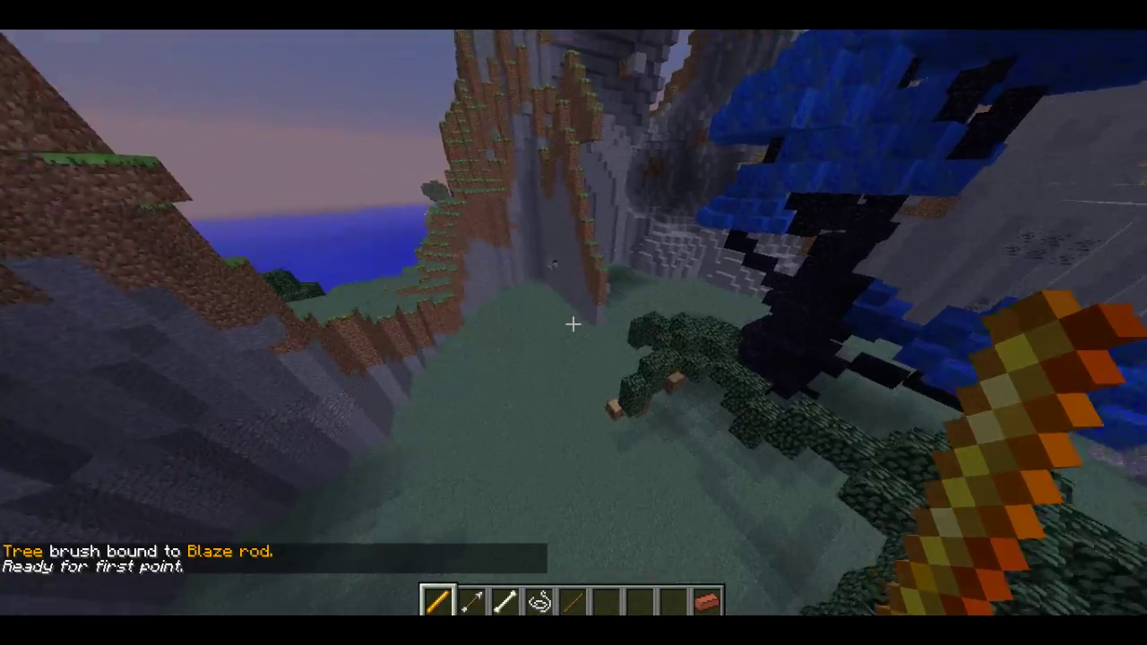
{"action": "right_click", "coordinate": [573, 323]}
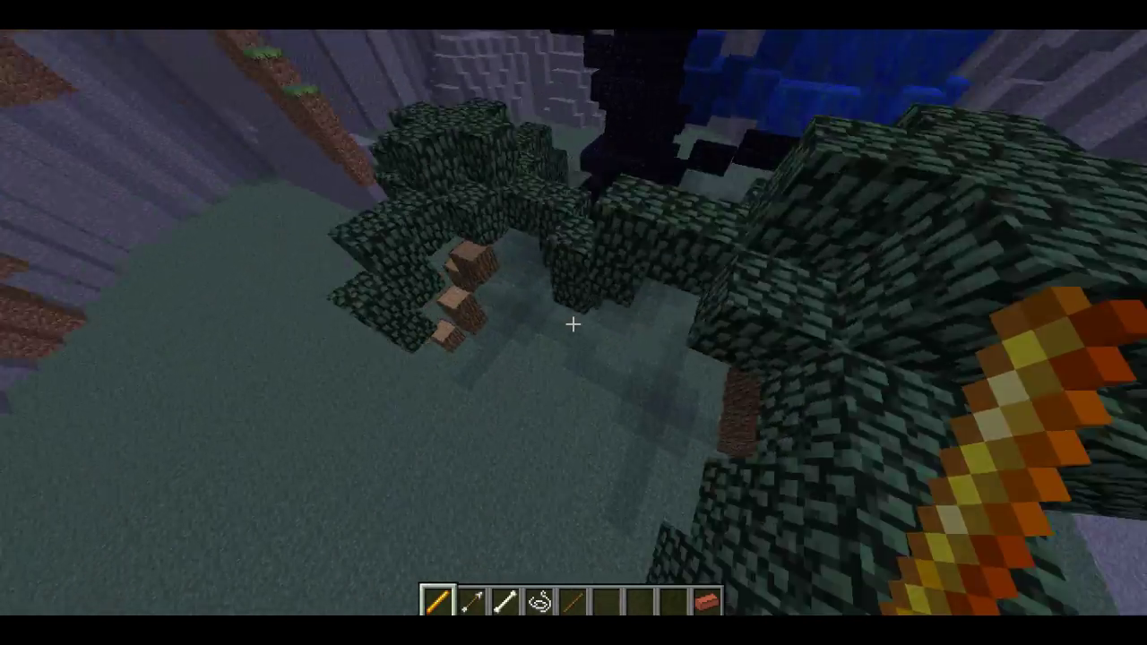
{"action": "key", "text": "shift"}
{"action": "key", "text": "w"}
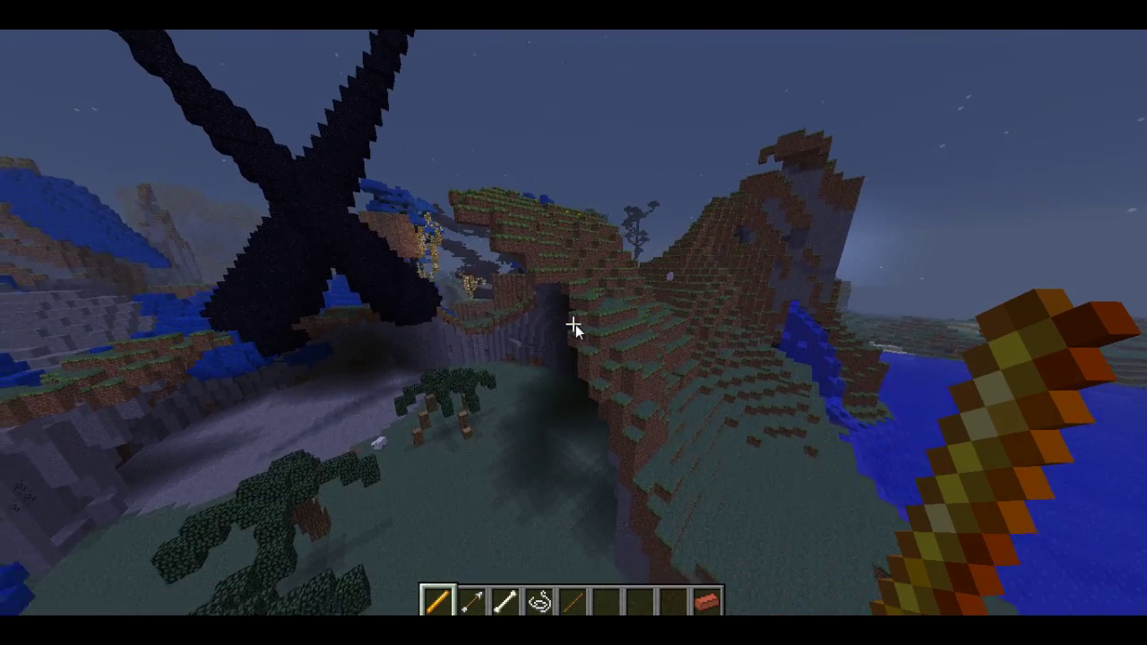
Bind a branched Tree brush to the blaze rod with the parameters s10, w1 and l23
{"action": "key", "text": "t"}
{"action": "key", "text": "Up"}
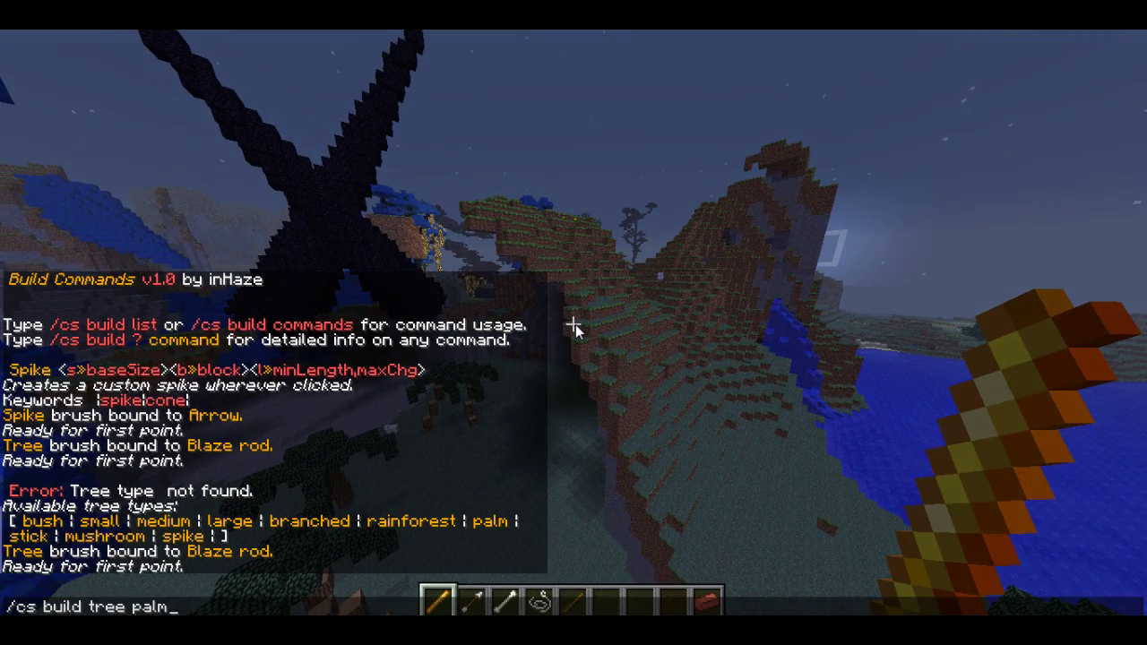
{"action": "key", "text": "BackSpace"}
{"action": "key", "text": "BackSpace"}
{"action": "key", "text": "BackSpace"}
{"action": "key", "text": "BackSpace"}
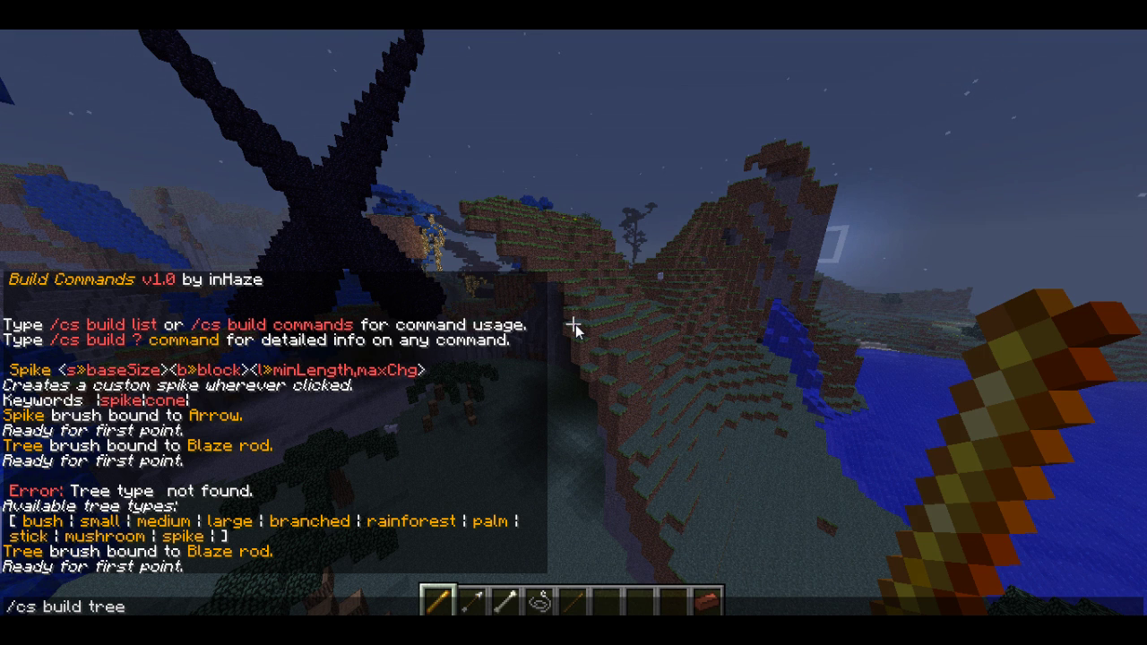
{"action": "type", "text": "branched"}
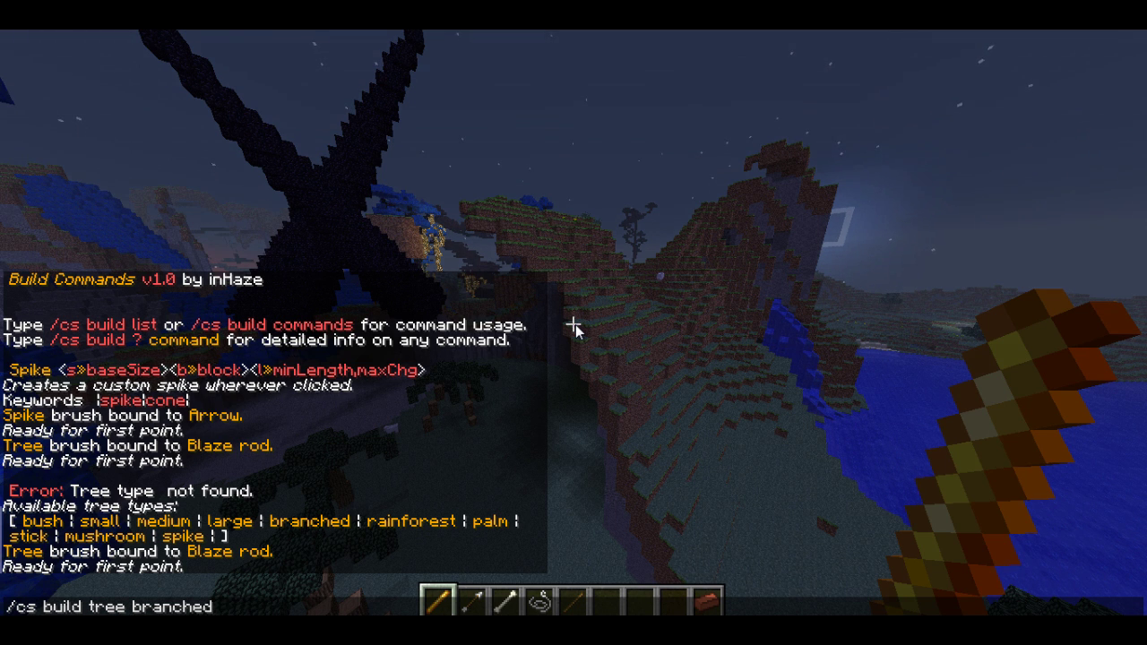
{"action": "type", "text": "s1"}
{"action": "key", "text": "BackSpace"}
{"action": "type", "text": "10"}
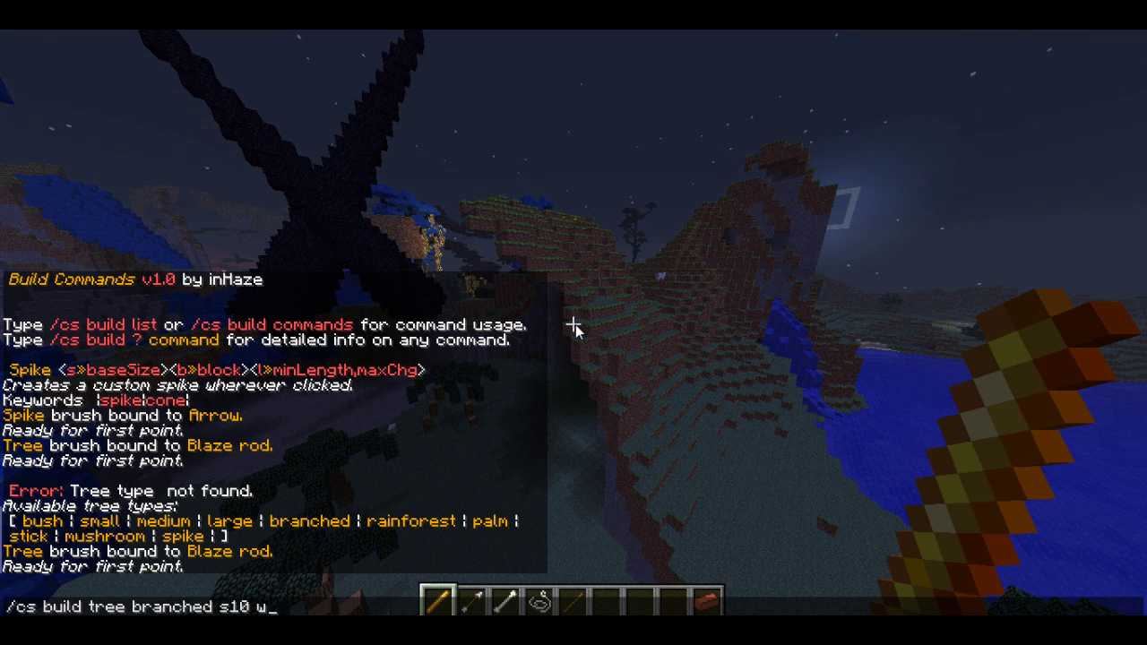
{"action": "type", "text": "w1 l"}
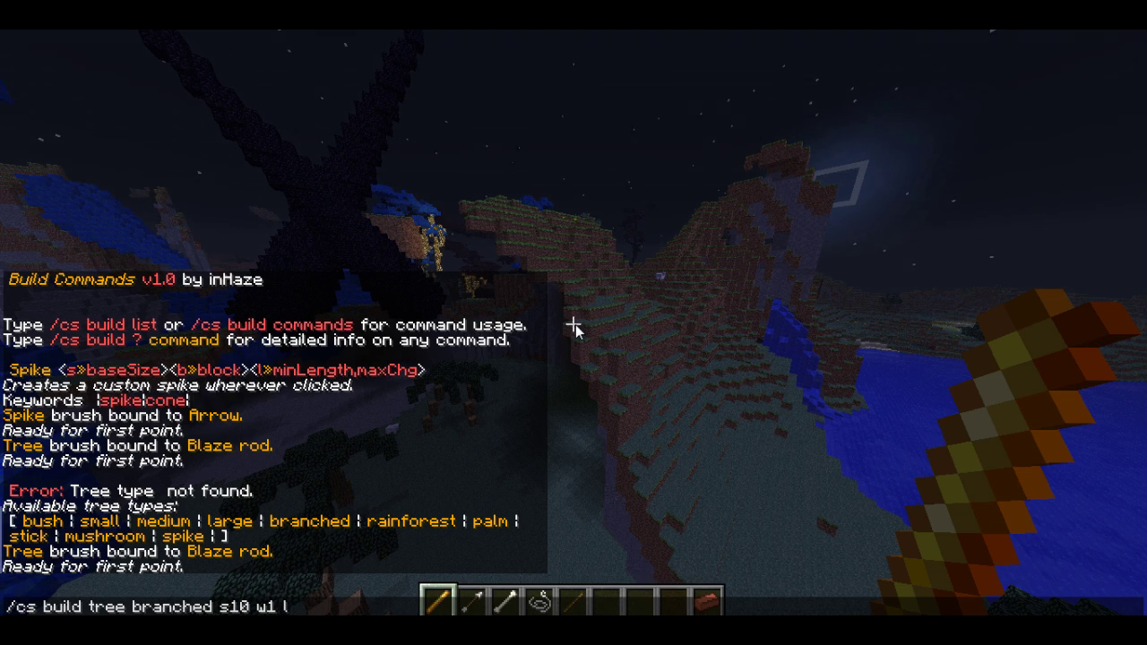
{"action": "type", "text": "23"}
{"action": "key", "text": "Return"}
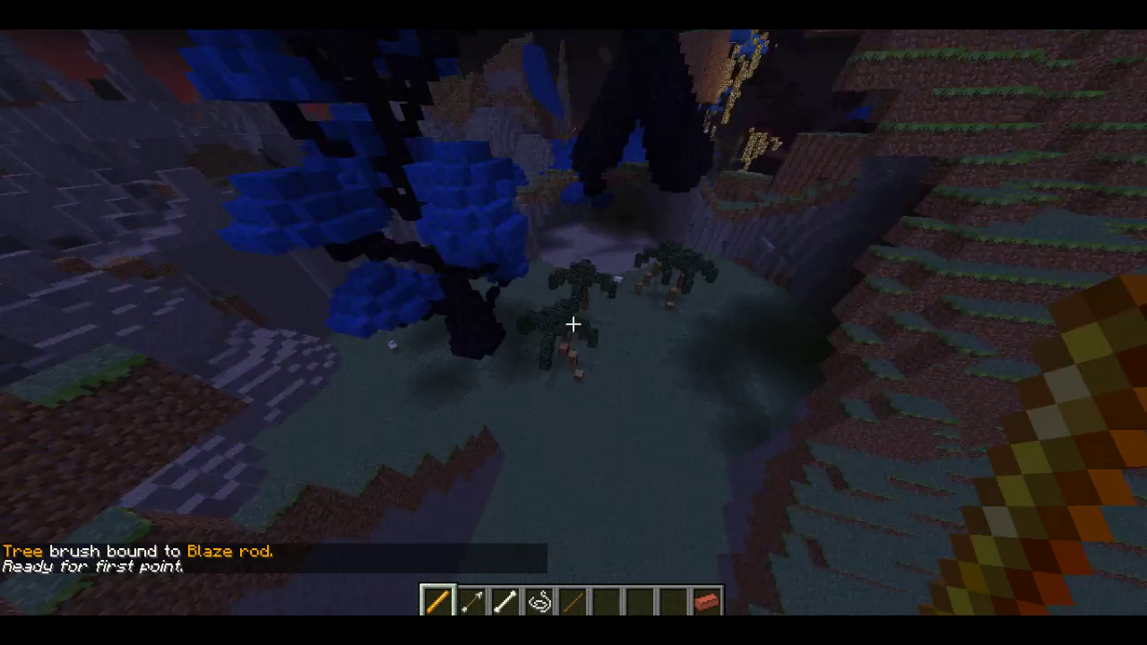